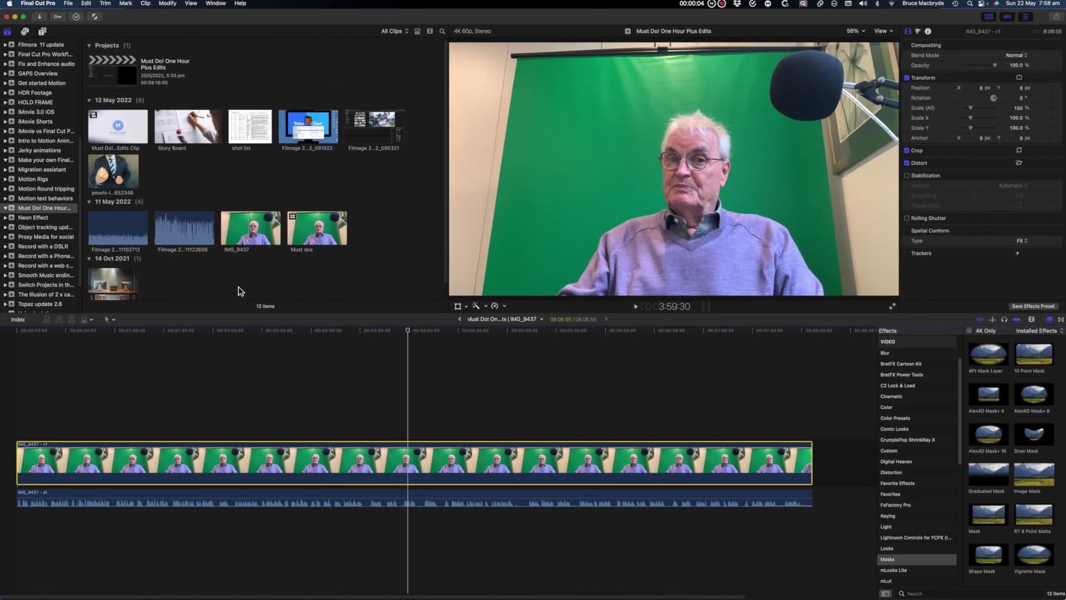
Select IMG_9437, review its info in the Inspector, and open it in its own timeline.
{"action": "left_click", "coordinate": [251, 234]}
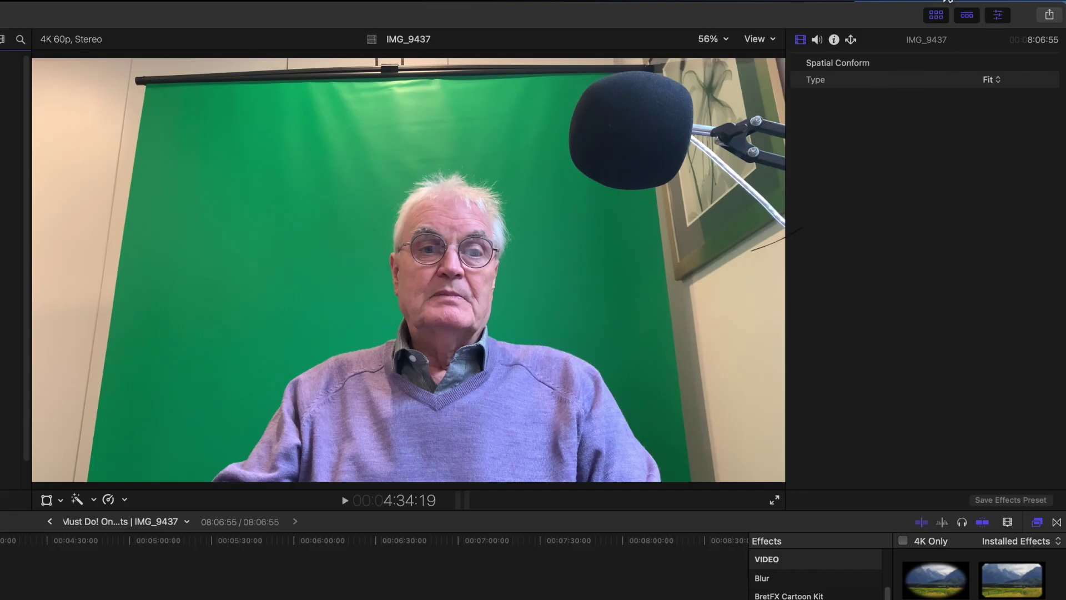
{"action": "left_click", "coordinate": [839, 40]}
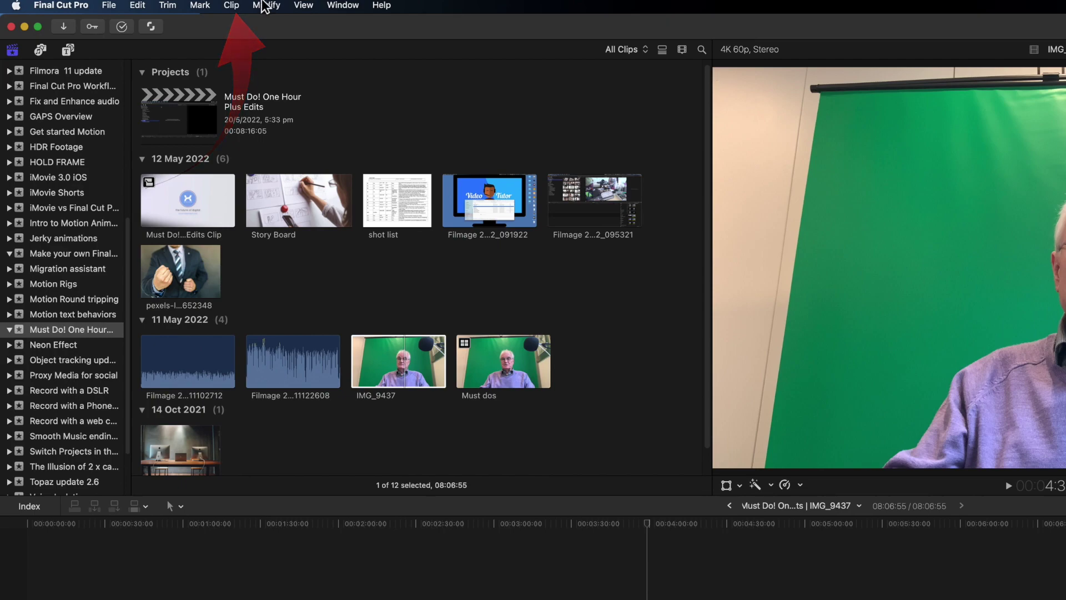
{"action": "left_click", "coordinate": [231, 5]}
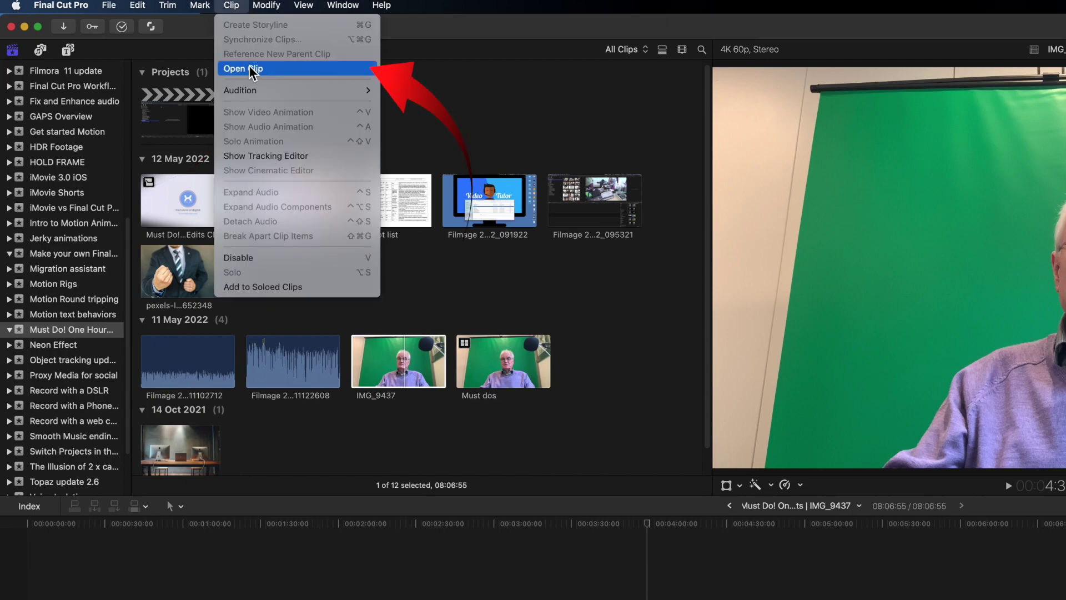
{"action": "left_click", "coordinate": [250, 69]}
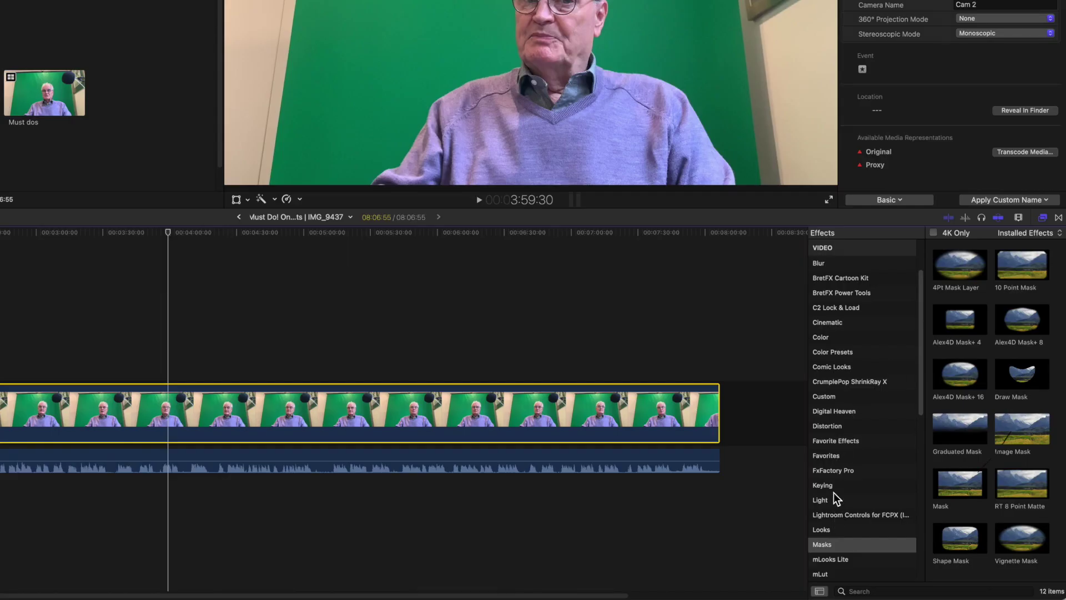
Apply the Keyer effect to IMG_9437 - v1 and set its Strength to 0%.
{"action": "left_click", "coordinate": [834, 489]}
{"action": "left_click_drag", "start_coordinate": [955, 267], "coordinate": [325, 400]}
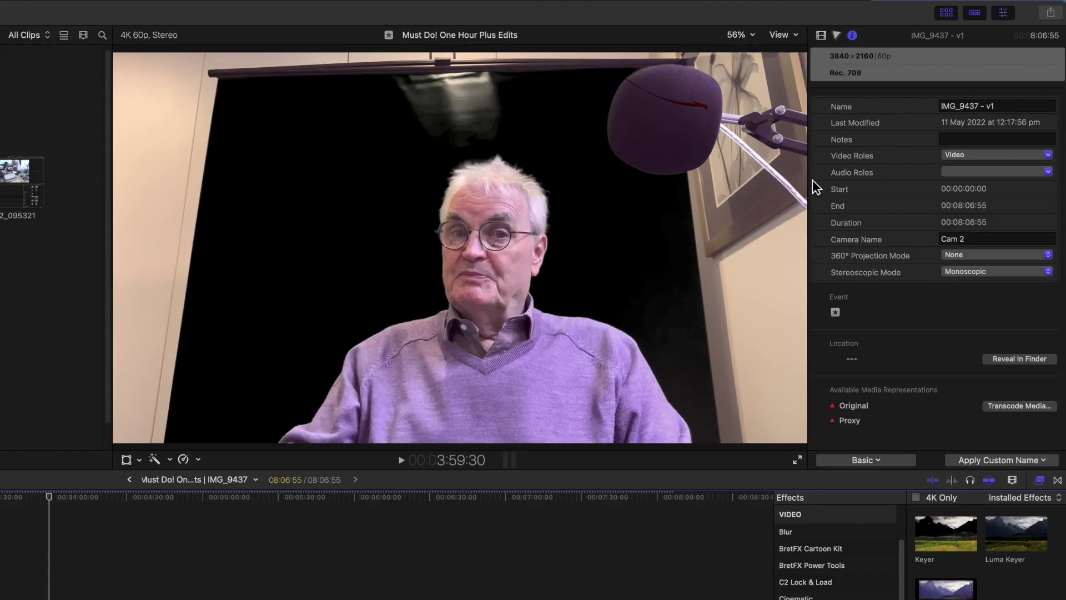
{"action": "left_click", "coordinate": [824, 36]}
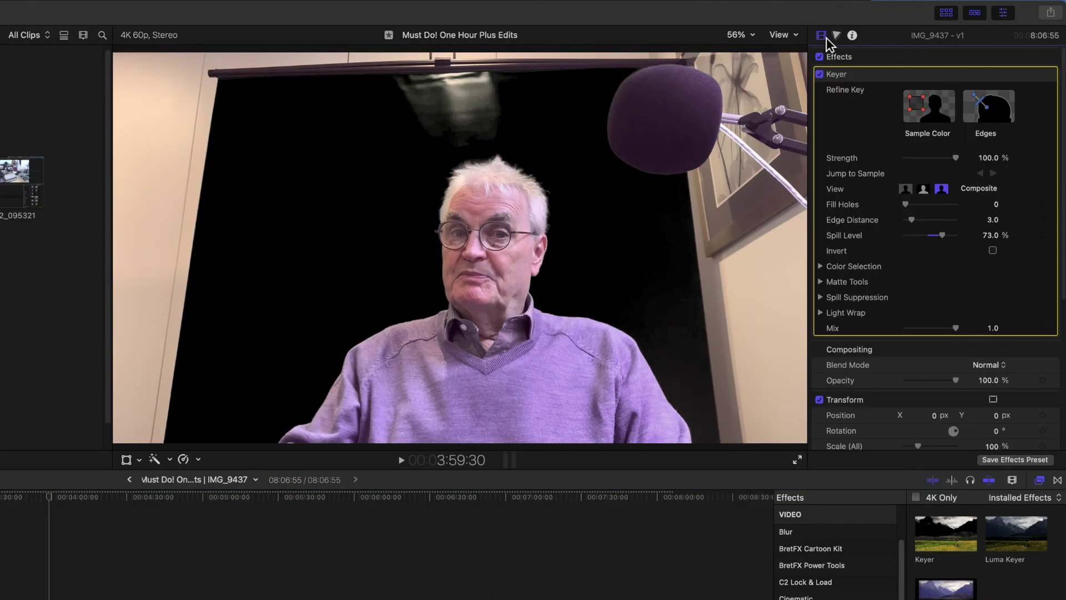
{"action": "left_click_drag", "start_coordinate": [959, 158], "coordinate": [892, 158]}
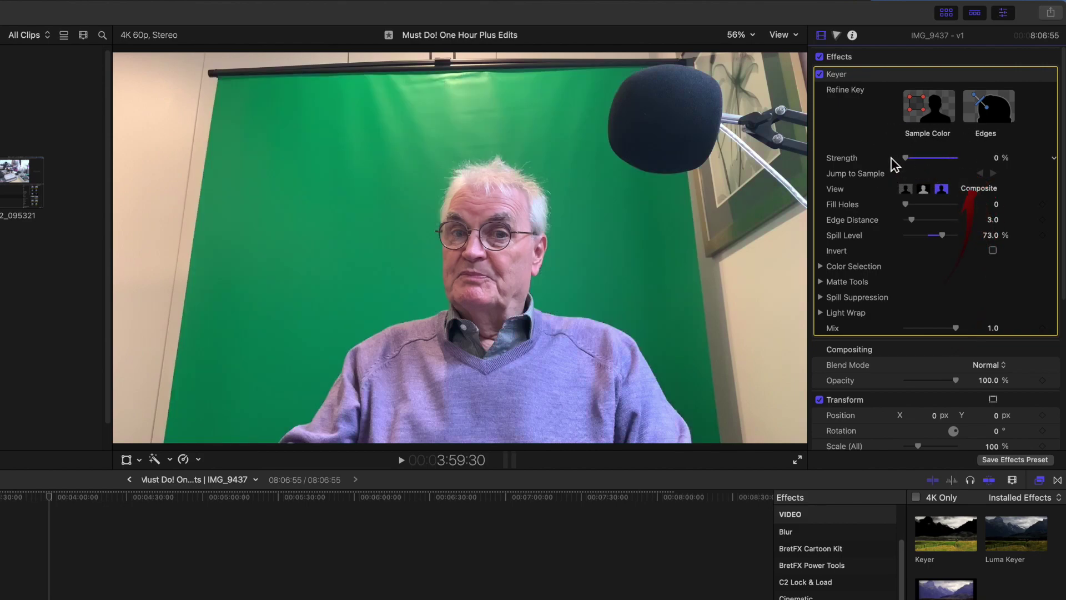
Sample three green areas left, top and right of the presenter to key them out.
{"action": "left_click", "coordinate": [929, 107]}
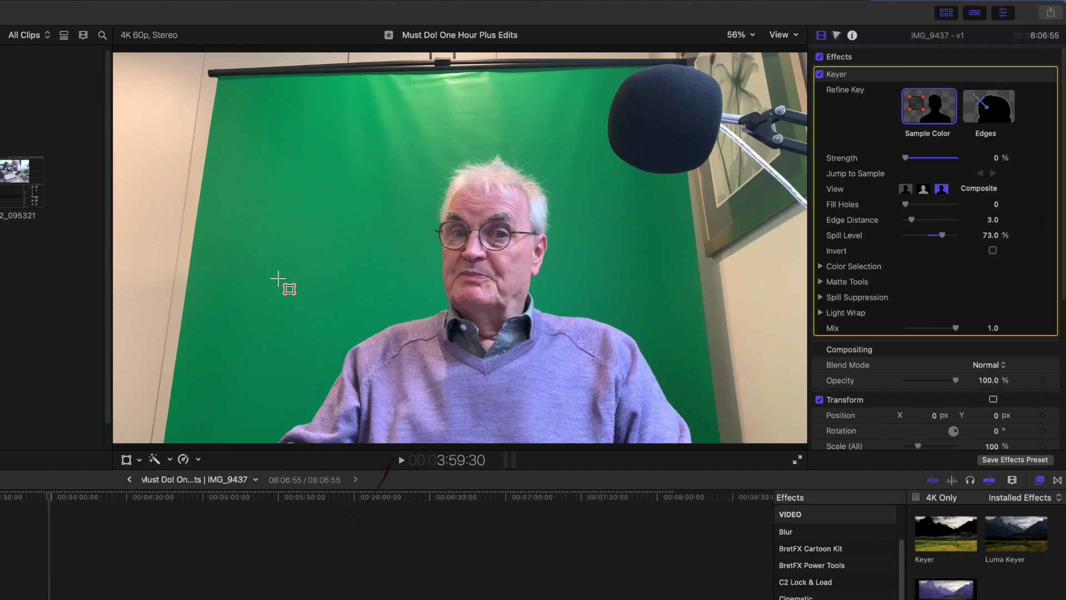
{"action": "left_click_drag", "start_coordinate": [264, 279], "coordinate": [348, 315]}
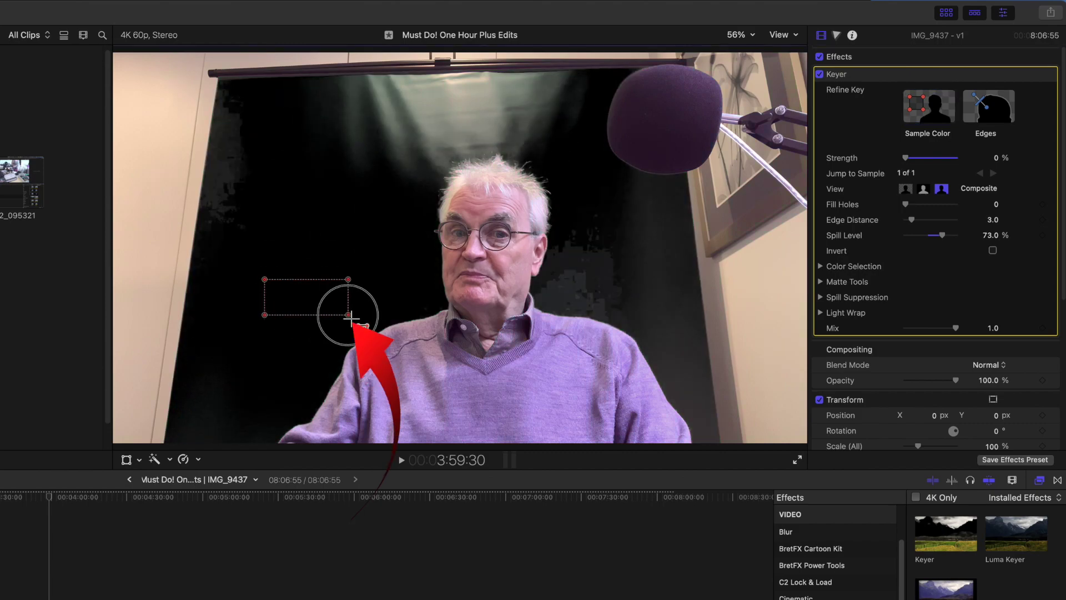
{"action": "left_click", "coordinate": [927, 105]}
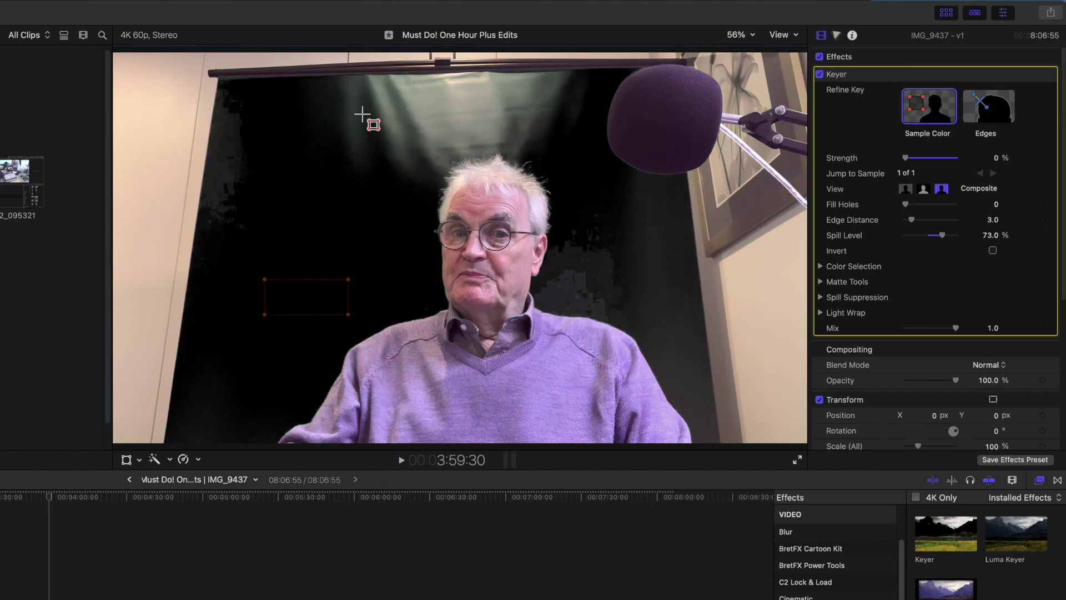
{"action": "left_click_drag", "start_coordinate": [396, 93], "coordinate": [539, 129]}
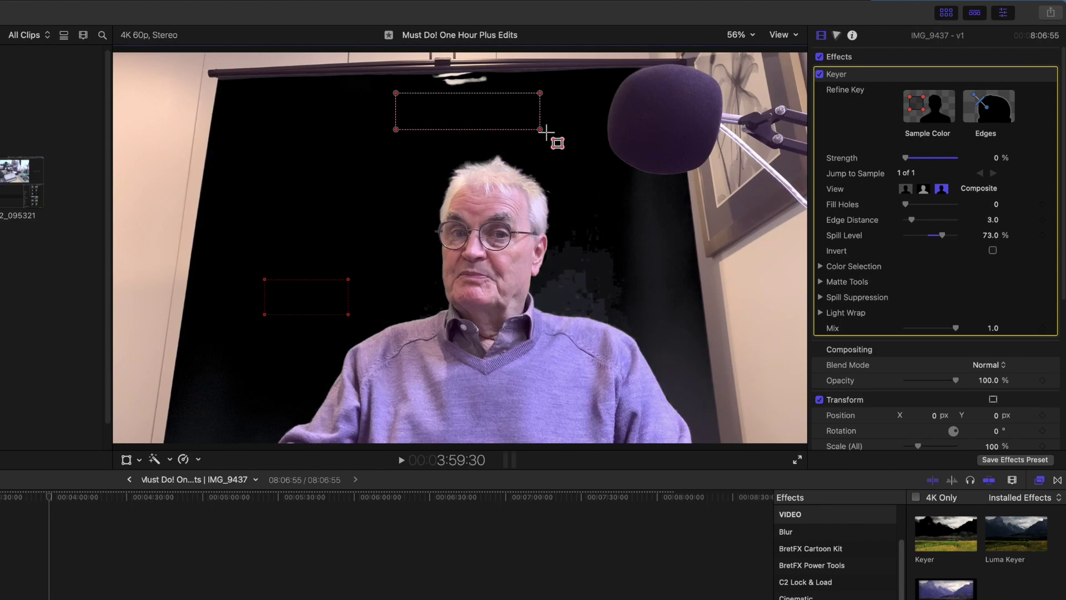
{"action": "left_click", "coordinate": [924, 107]}
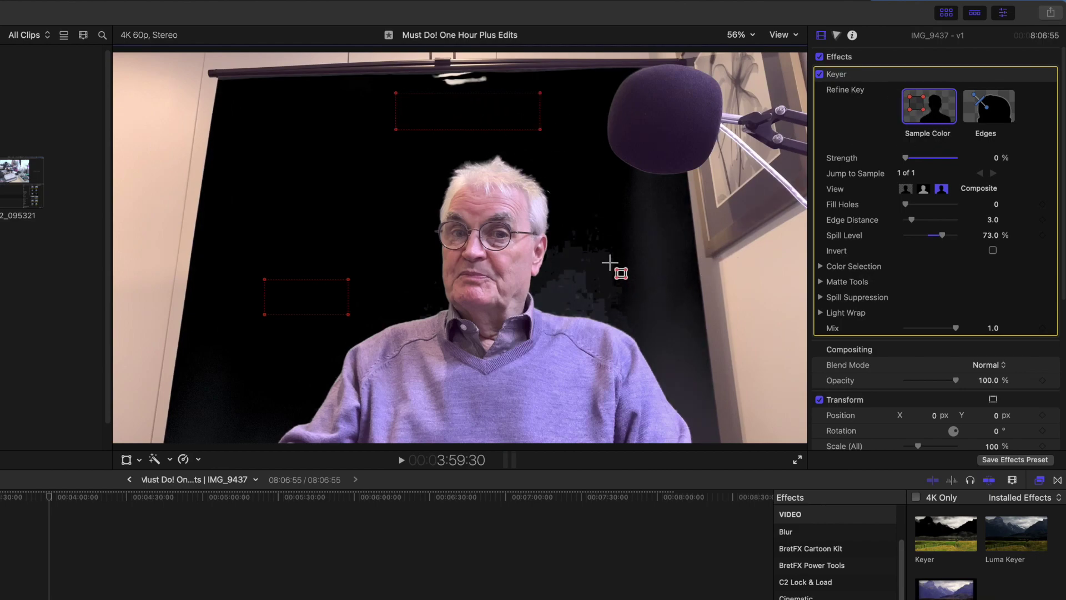
{"action": "mouse_move", "coordinate": [606, 257]}
{"action": "left_mouse_down"}
{"action": "mouse_move", "coordinate": [614, 286]}
{"action": "mouse_move", "coordinate": [673, 302]}
{"action": "left_mouse_up"}
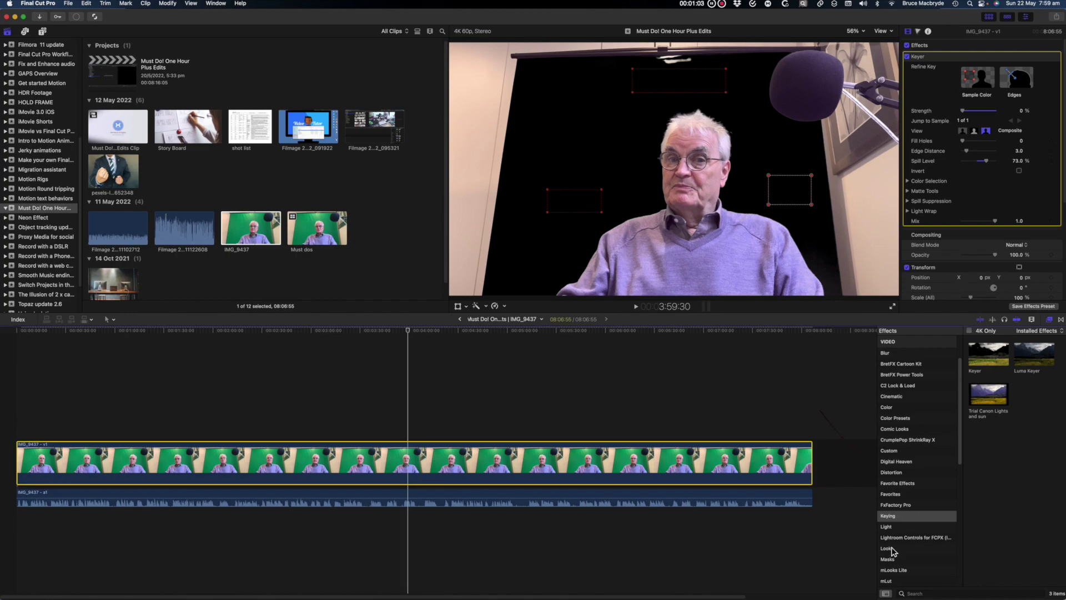
Apply Draw Mask and outline the presenter with six points, closing the shape.
{"action": "left_click", "coordinate": [888, 560]}
{"action": "mouse_move", "coordinate": [1033, 433]}
{"action": "left_mouse_down"}
{"action": "mouse_move", "coordinate": [757, 447]}
{"action": "mouse_move", "coordinate": [756, 461]}
{"action": "left_mouse_up"}
{"action": "left_click", "coordinate": [500, 289]}
{"action": "left_click", "coordinate": [567, 87]}
{"action": "left_click", "coordinate": [749, 85]}
{"action": "left_click", "coordinate": [777, 152]}
{"action": "left_click", "coordinate": [828, 242]}
{"action": "left_click", "coordinate": [837, 294]}
{"action": "left_click", "coordinate": [500, 290]}
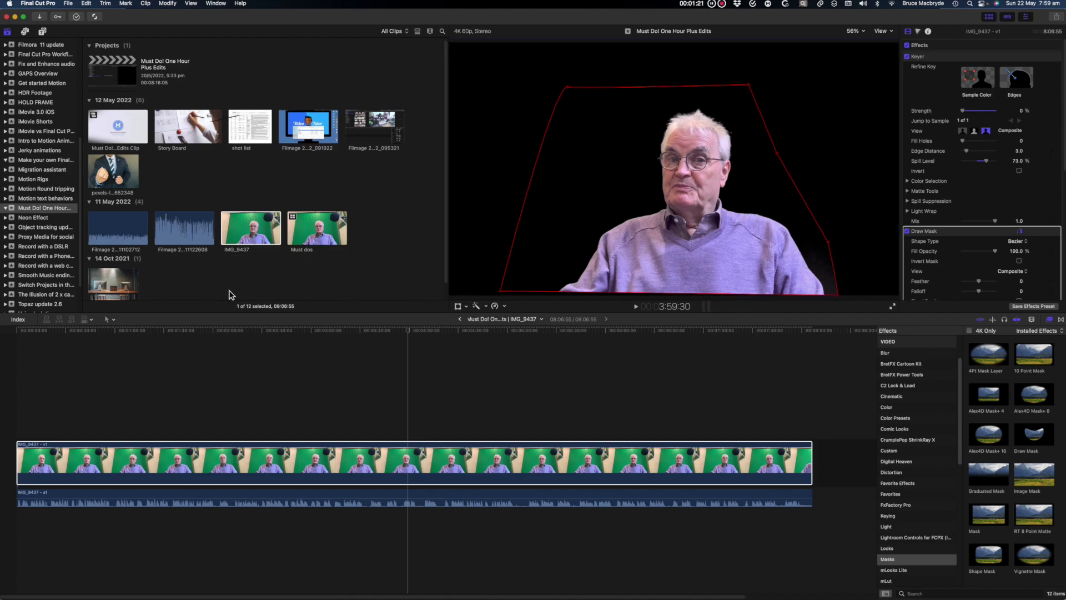
Place pexels-pixabay-269125 under the presenter and extend it to the clip's full length.
{"action": "left_click_drag", "start_coordinate": [121, 283], "coordinate": [162, 508]}
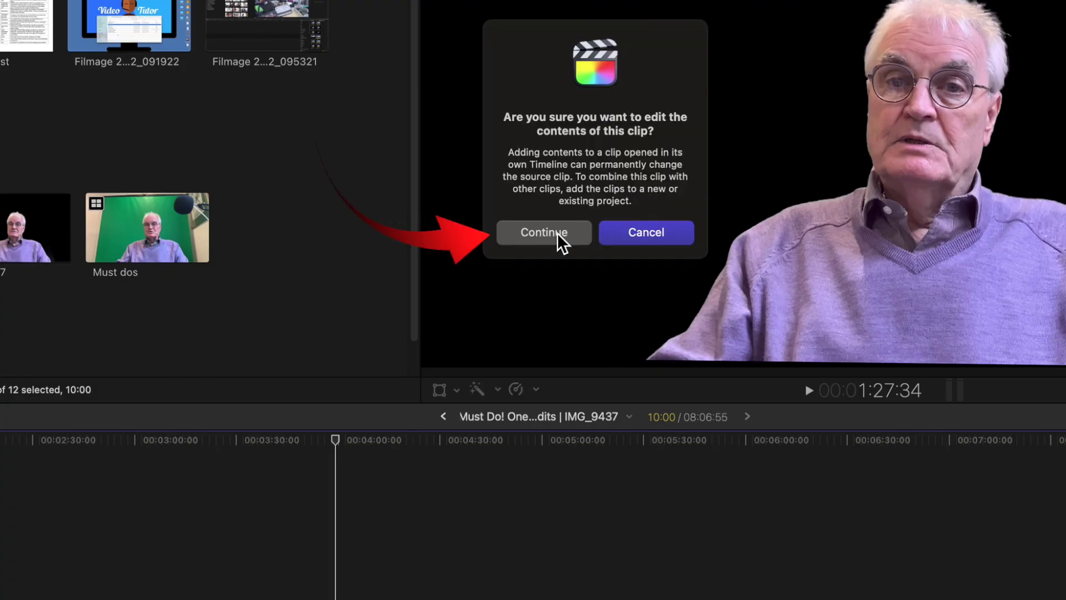
{"action": "left_click", "coordinate": [557, 232]}
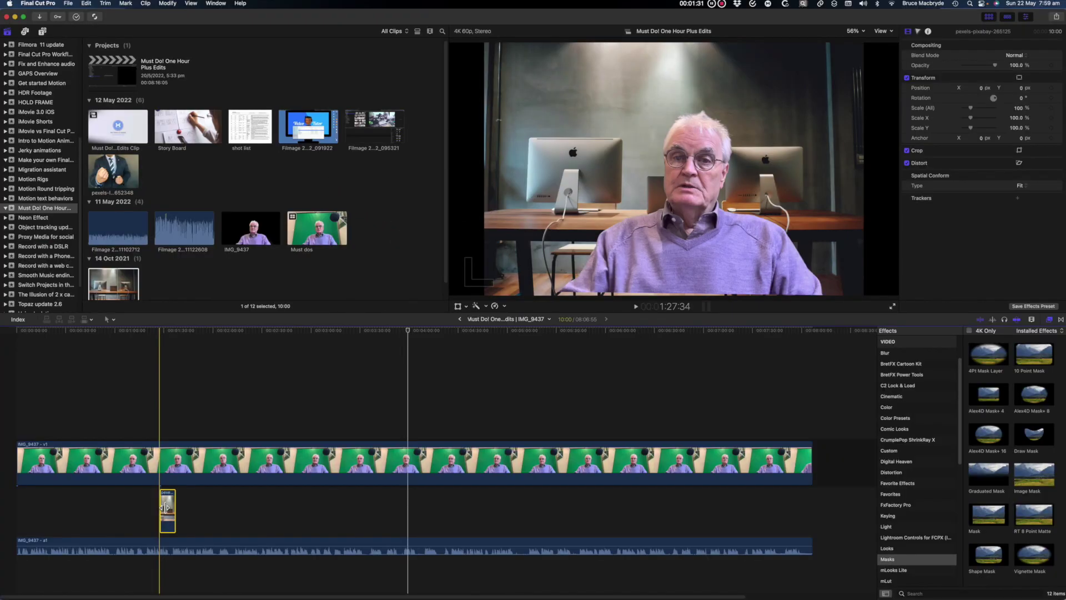
{"action": "left_click_drag", "start_coordinate": [0, 599], "coordinate": [1065, 599]}
{"action": "left_click_drag", "start_coordinate": [804, 533], "coordinate": [812, 532]}
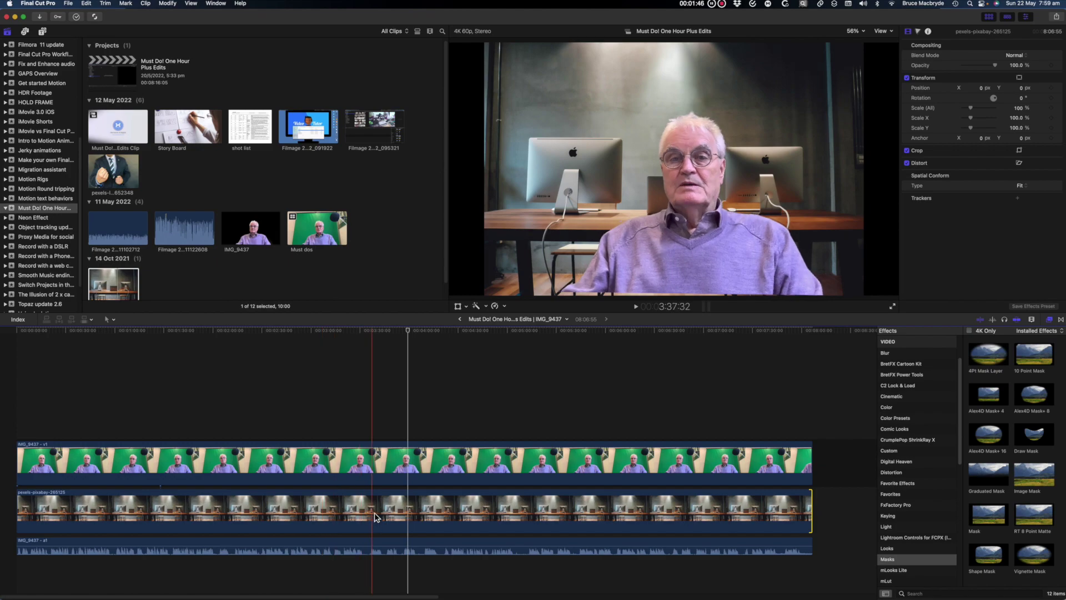
Set the office background's Spatial Conform to Fill.
{"action": "left_click", "coordinate": [606, 503]}
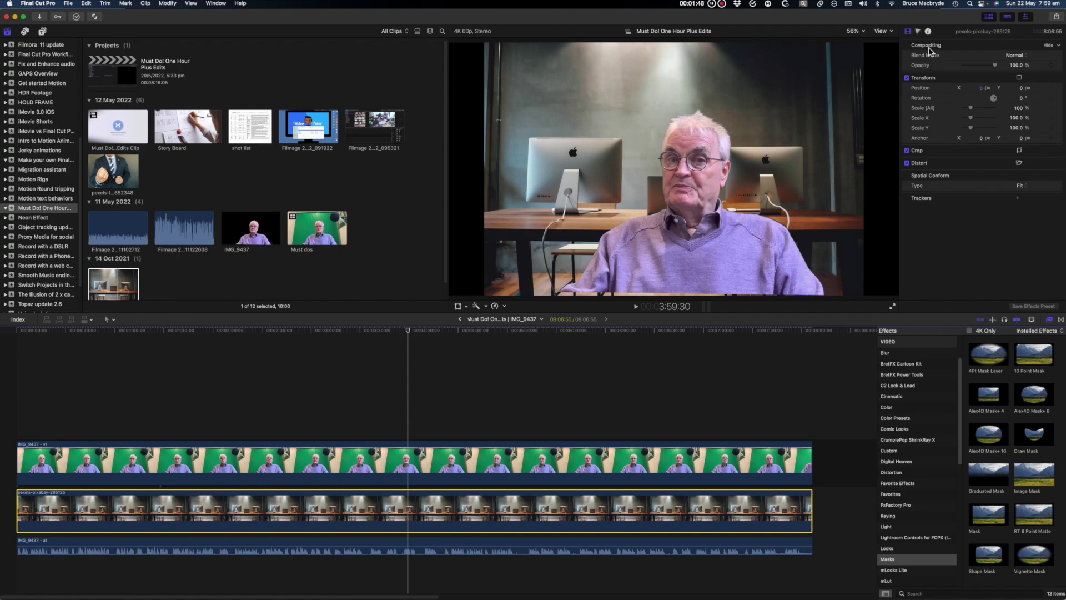
{"action": "left_click", "coordinate": [1021, 185]}
{"action": "left_click", "coordinate": [1022, 195]}
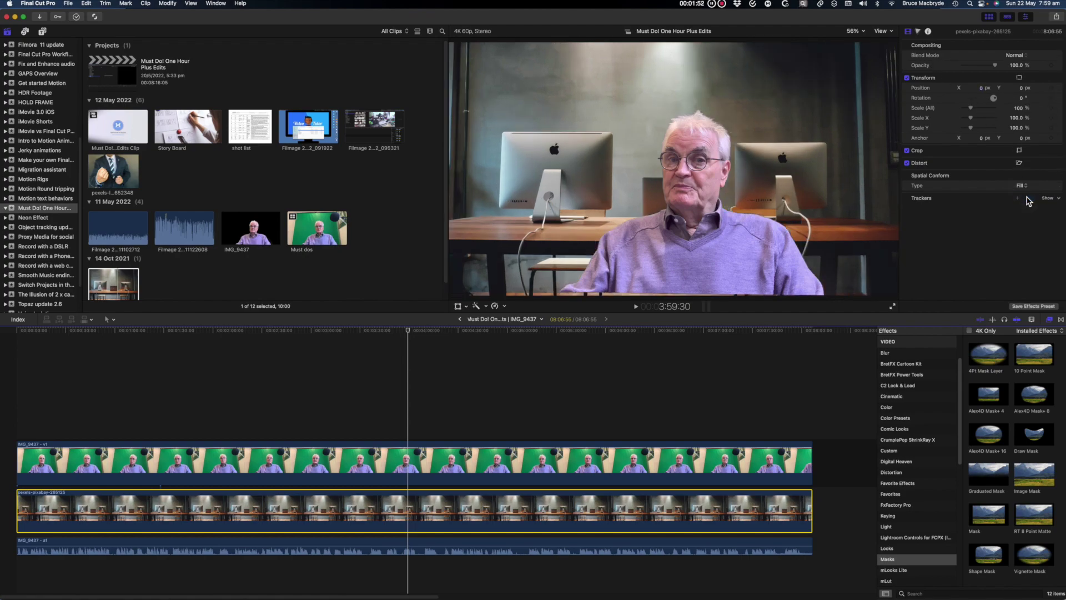
Add a Color Wheels correction to the presenter clip.
{"action": "left_click", "coordinate": [392, 466]}
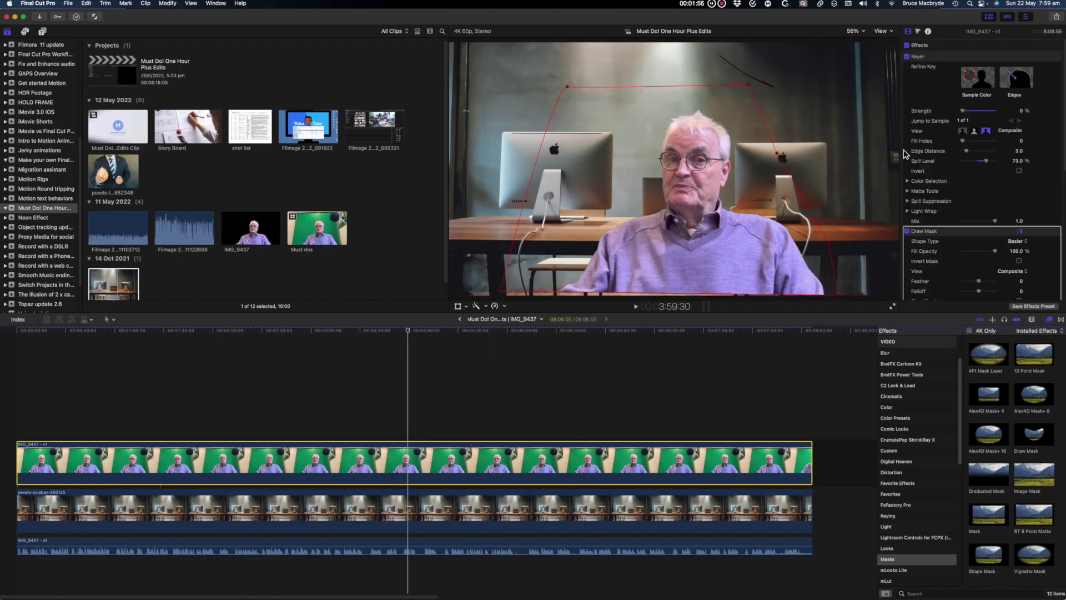
{"action": "left_click", "coordinate": [919, 32]}
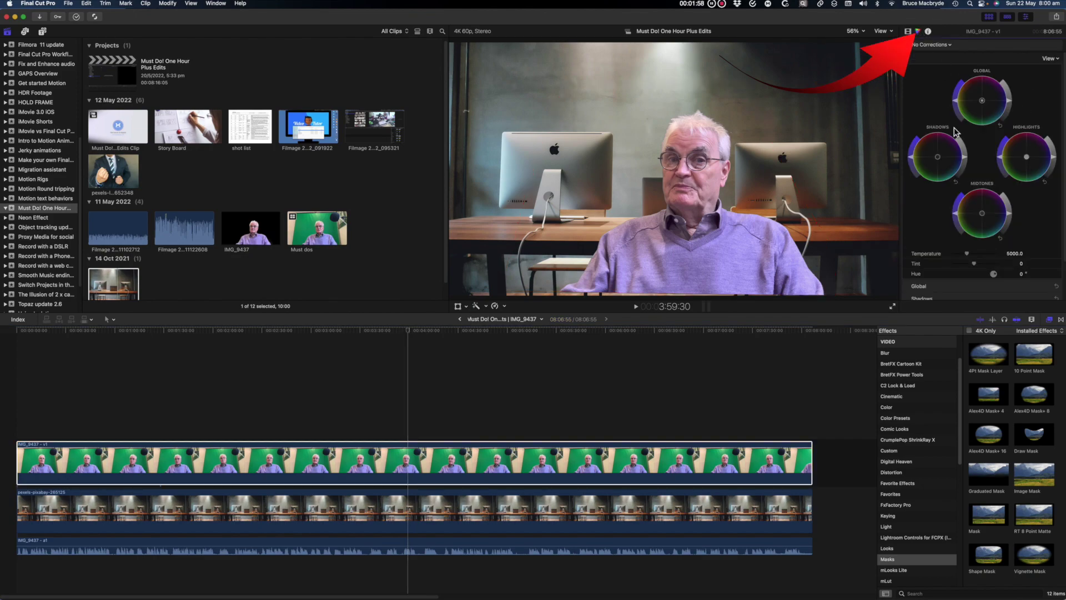
{"action": "left_click", "coordinate": [1002, 158]}
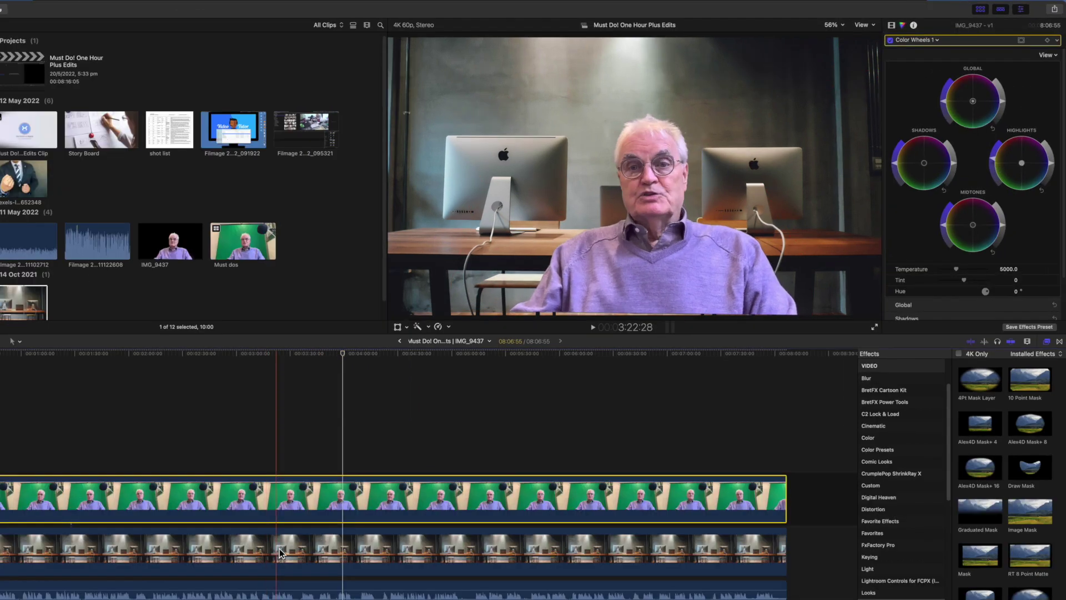
Apply a Gaussian blur to the office background with Amount 20.23.
{"action": "left_click", "coordinate": [279, 550]}
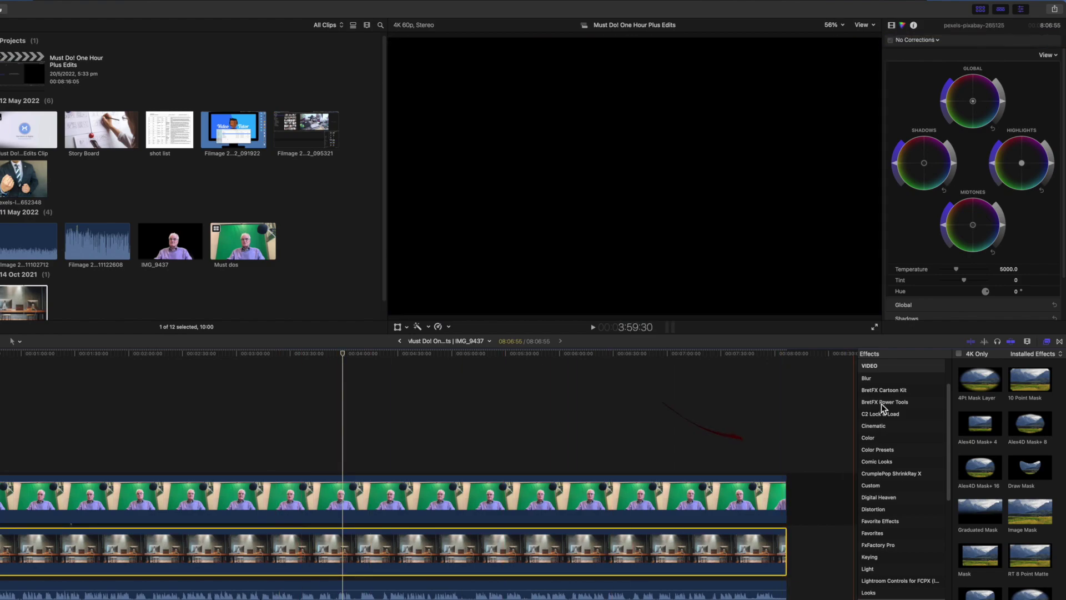
{"action": "left_click", "coordinate": [867, 378]}
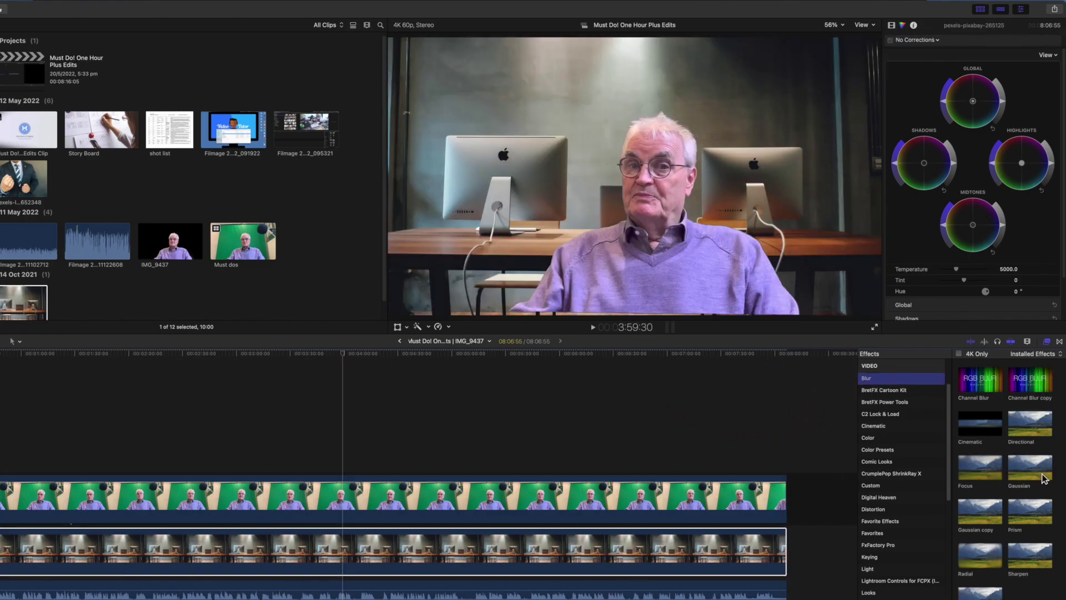
{"action": "left_click_drag", "start_coordinate": [1030, 469], "coordinate": [542, 566]}
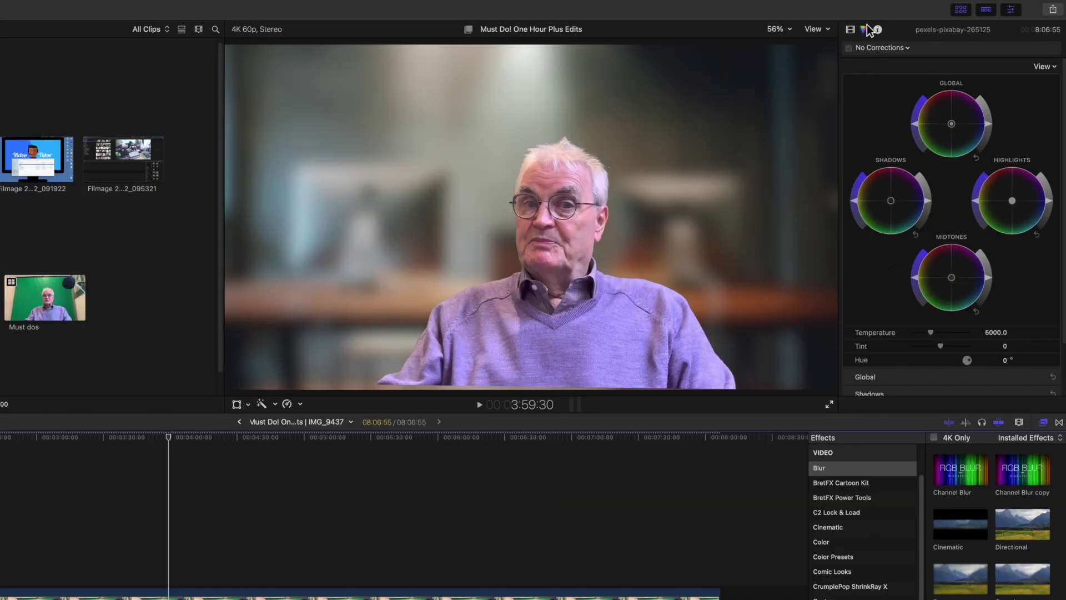
{"action": "left_click", "coordinate": [891, 25]}
{"action": "left_click_drag", "start_coordinate": [946, 77], "coordinate": [934, 77]}
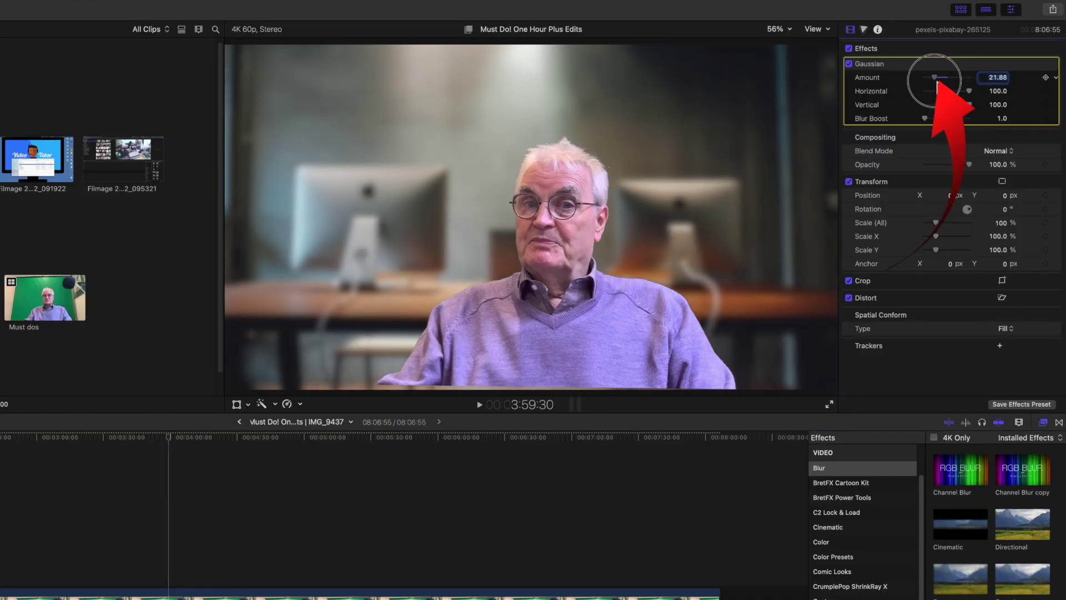
Darken the background's midtones and set the viewer zoom to 25%.
{"action": "left_click", "coordinate": [864, 29]}
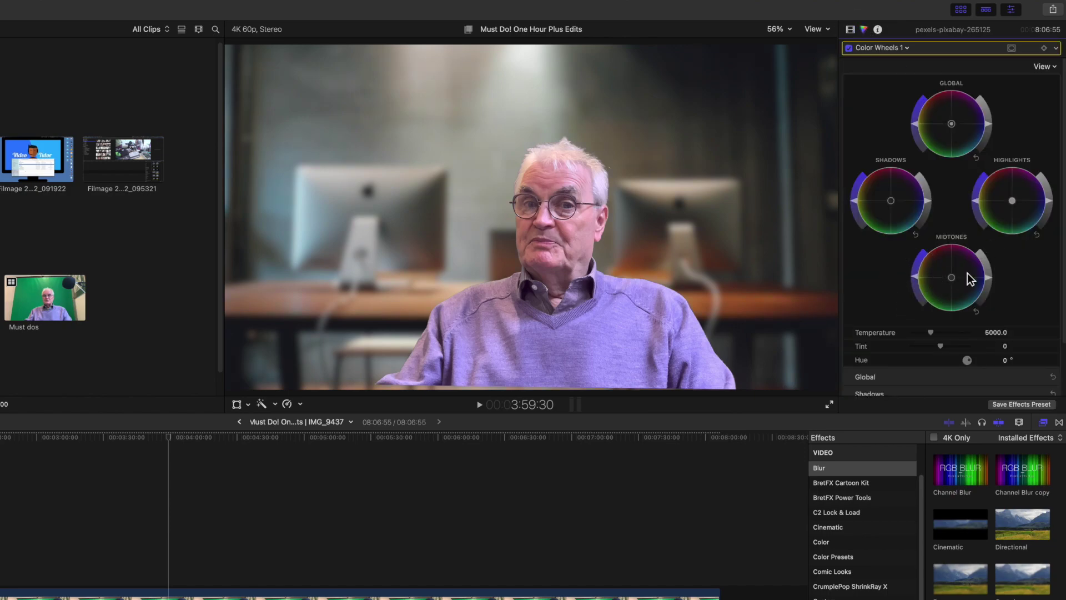
{"action": "left_click_drag", "start_coordinate": [983, 276], "coordinate": [984, 289]}
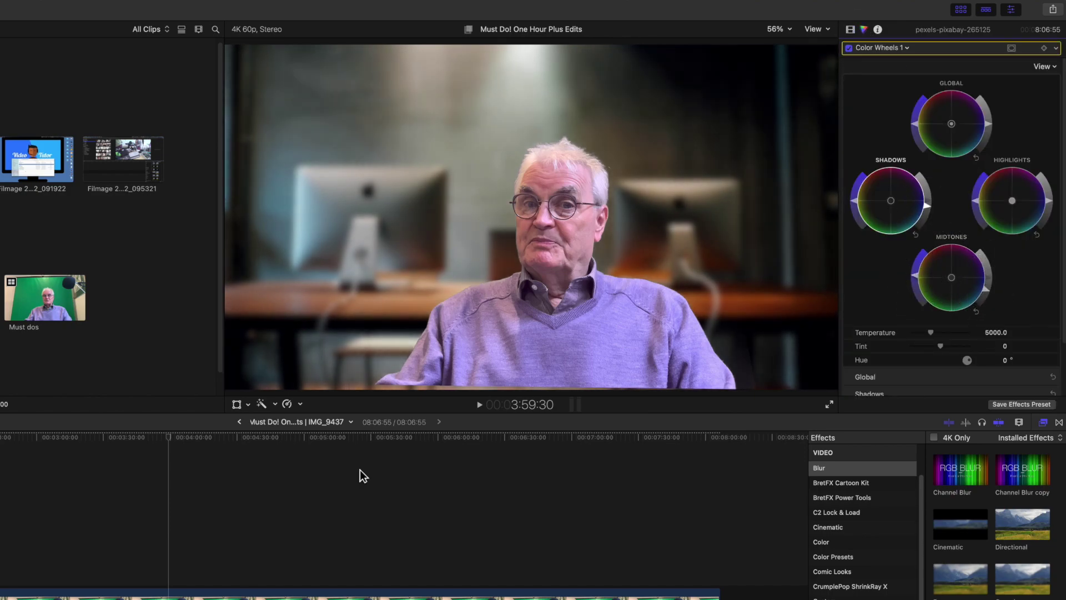
{"action": "left_click", "coordinate": [792, 30]}
{"action": "left_click", "coordinate": [799, 75]}
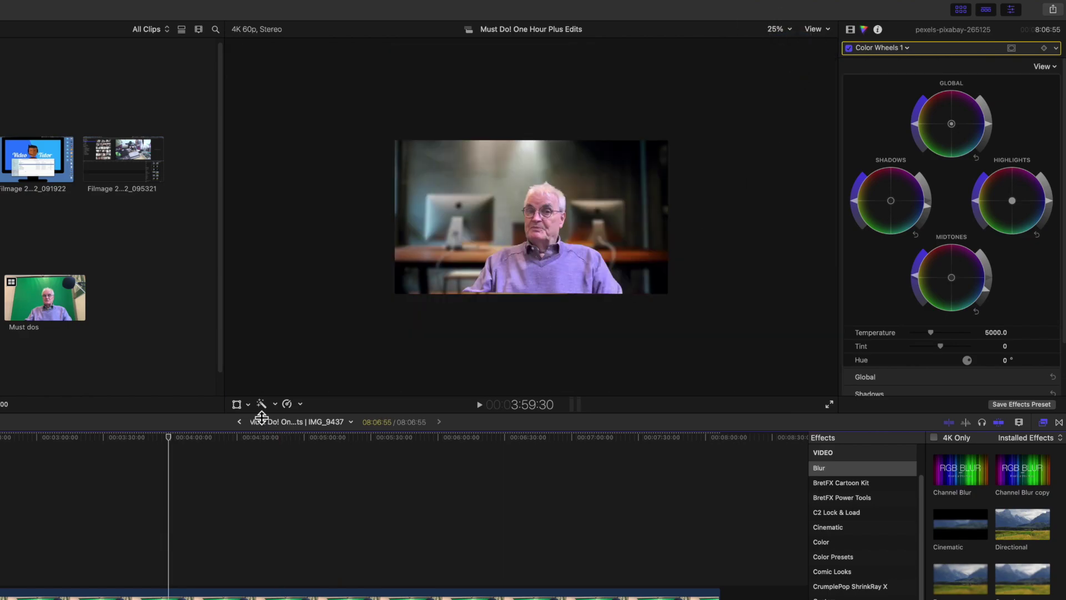
Scale up and reposition the background with on-screen Transform controls.
{"action": "right_click", "coordinate": [524, 261]}
{"action": "left_click", "coordinate": [527, 256]}
{"action": "left_click_drag", "start_coordinate": [667, 304], "coordinate": [683, 318]}
{"action": "mouse_move", "coordinate": [588, 284]}
{"action": "left_mouse_down"}
{"action": "mouse_move", "coordinate": [559, 273]}
{"action": "mouse_move", "coordinate": [569, 281]}
{"action": "left_mouse_up"}
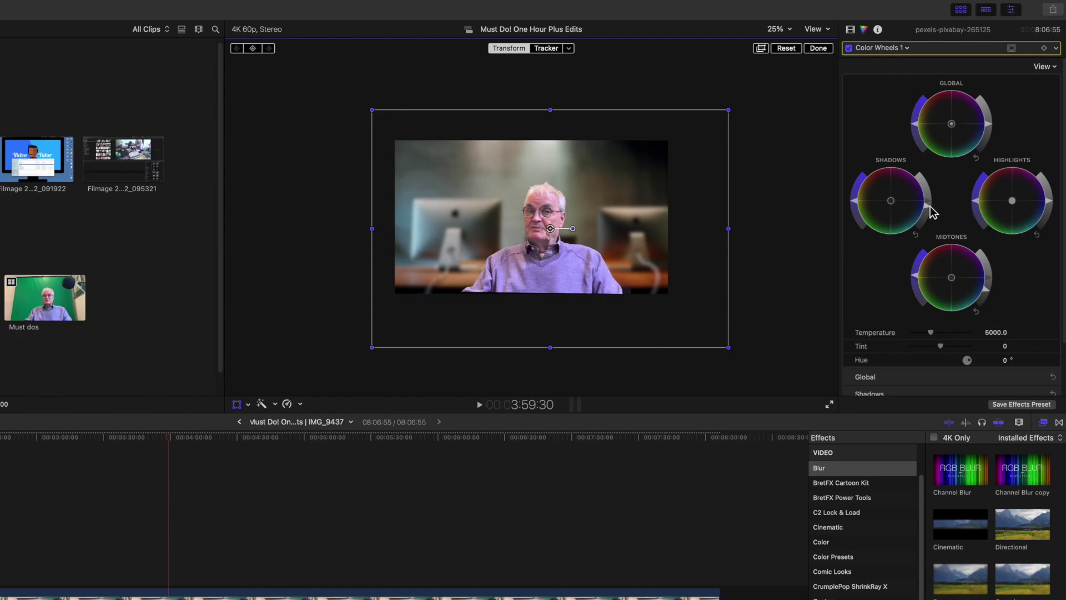
Darken the background's shadows and highlights, then return the viewer to 56%.
{"action": "left_click_drag", "start_coordinate": [927, 206], "coordinate": [922, 225]}
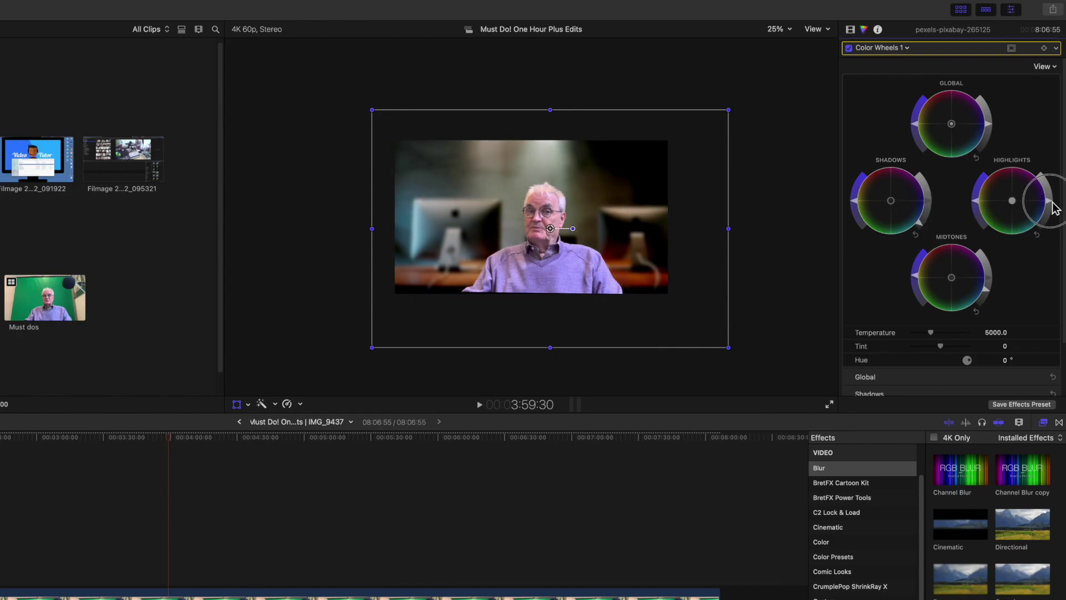
{"action": "left_click_drag", "start_coordinate": [1051, 201], "coordinate": [1044, 221]}
{"action": "left_click", "coordinate": [777, 29]}
{"action": "left_click", "coordinate": [784, 48]}
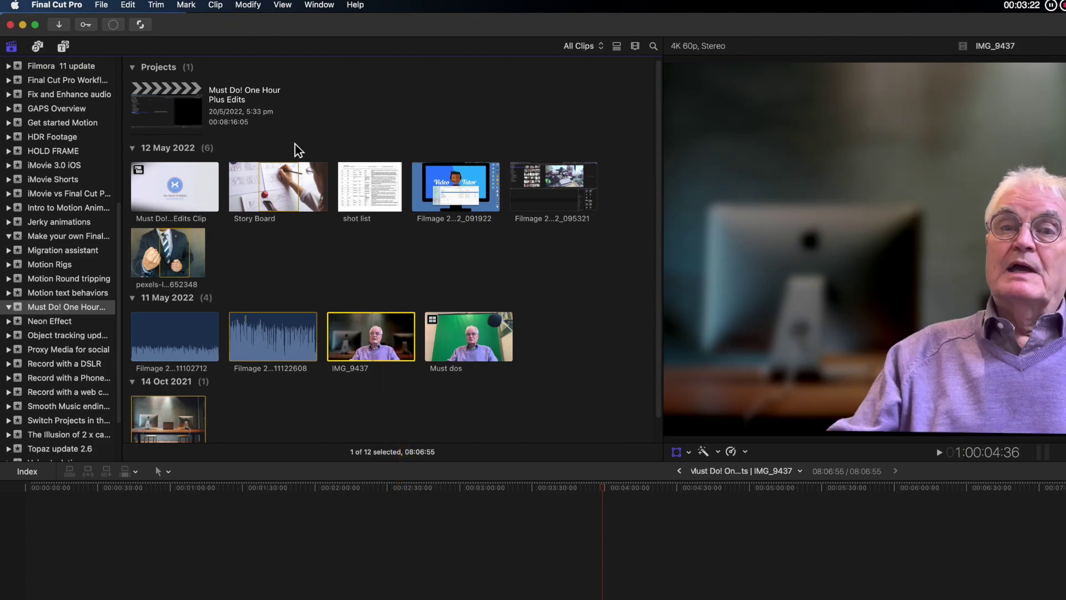
Duplicate the IMG_9437 clip with Edit > Duplicate Clip.
{"action": "left_click", "coordinate": [128, 6]}
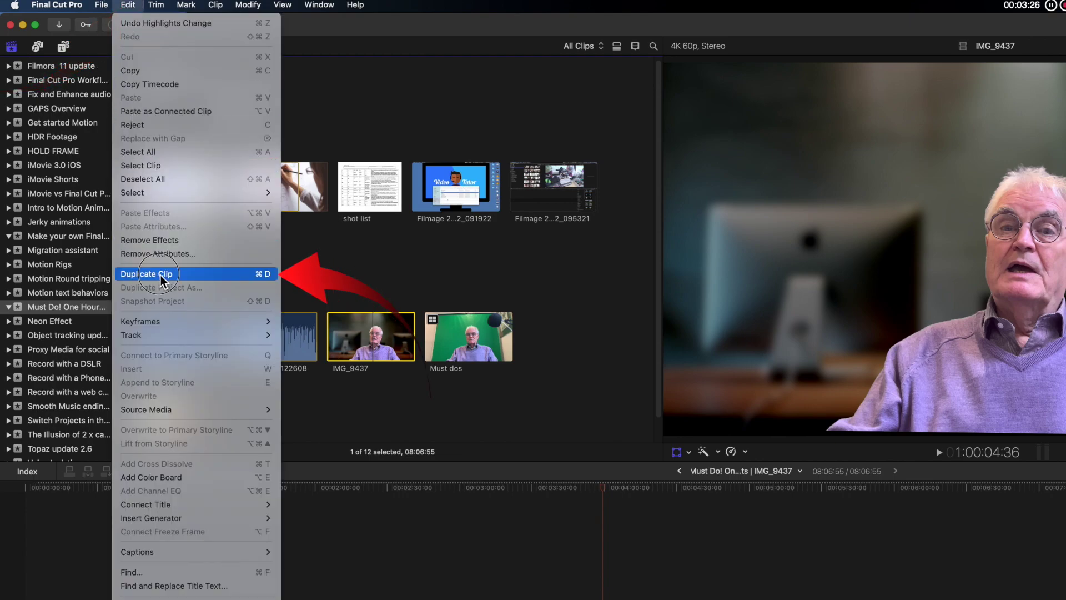
{"action": "left_click", "coordinate": [162, 277]}
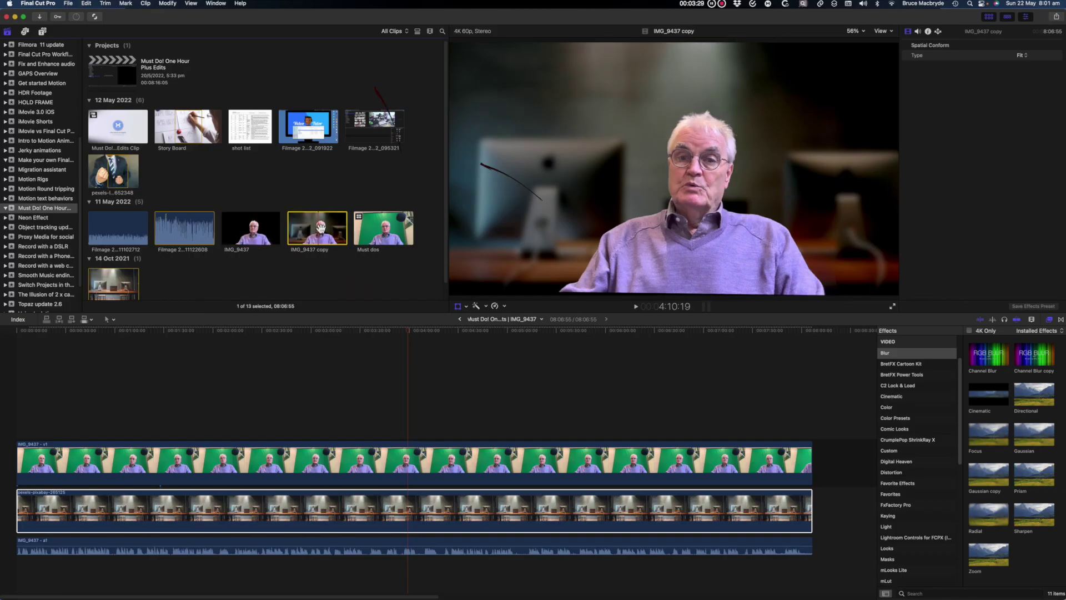
Open IMG_9437 copy and scale the presenter to about 146% and background to about 173%.
{"action": "left_click", "coordinate": [146, 3]}
{"action": "left_click", "coordinate": [158, 49]}
{"action": "left_click", "coordinate": [419, 467]}
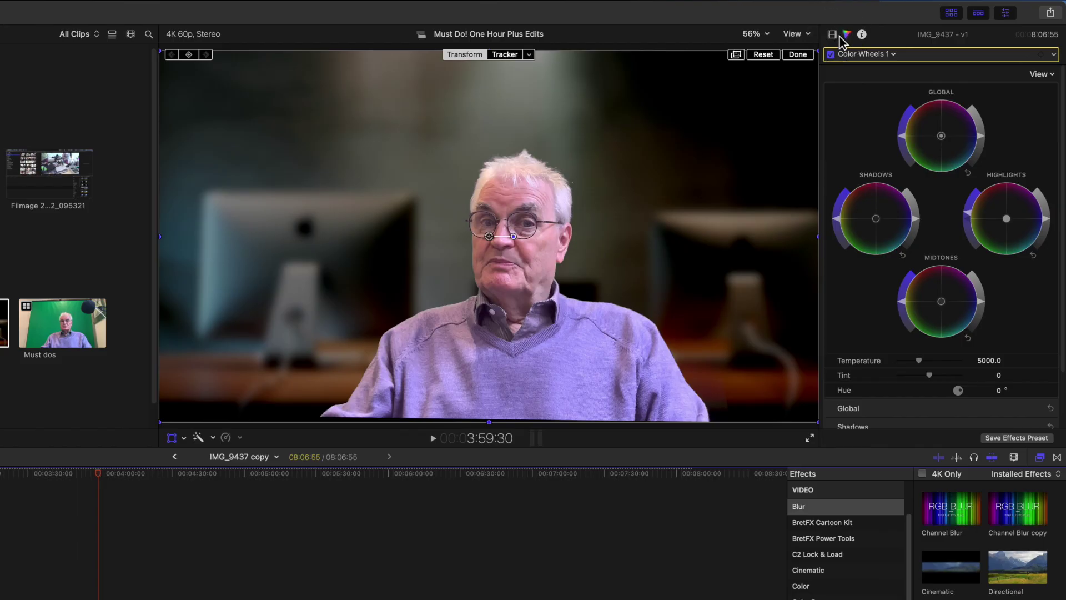
{"action": "left_click", "coordinate": [907, 31]}
{"action": "scroll", "coordinate": [919, 260], "scroll_direction": "down", "scroll_amount": 10}
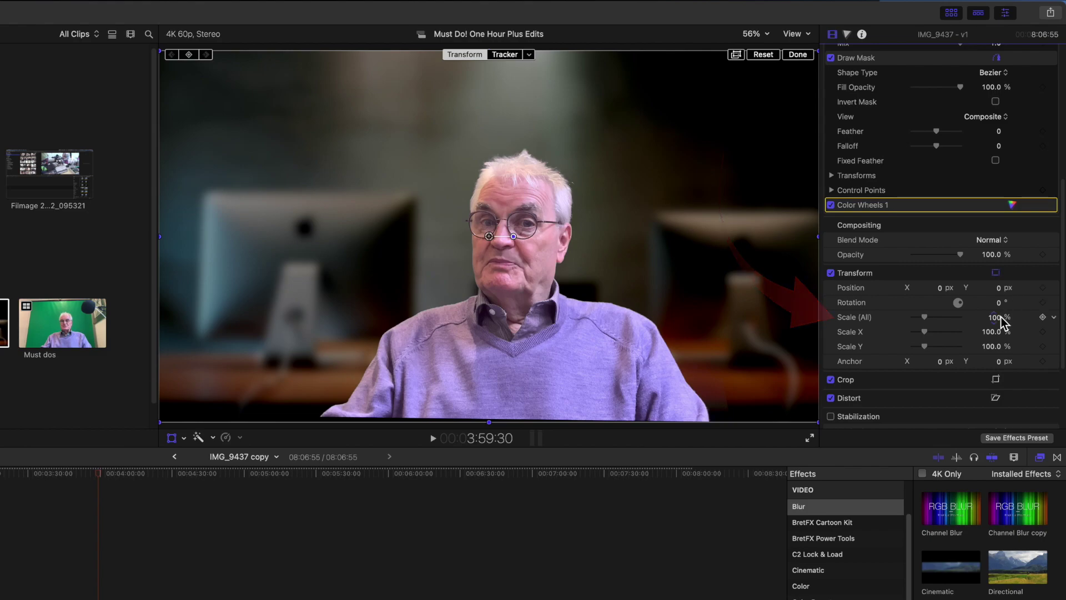
{"action": "left_click_drag", "start_coordinate": [928, 316], "coordinate": [932, 317]}
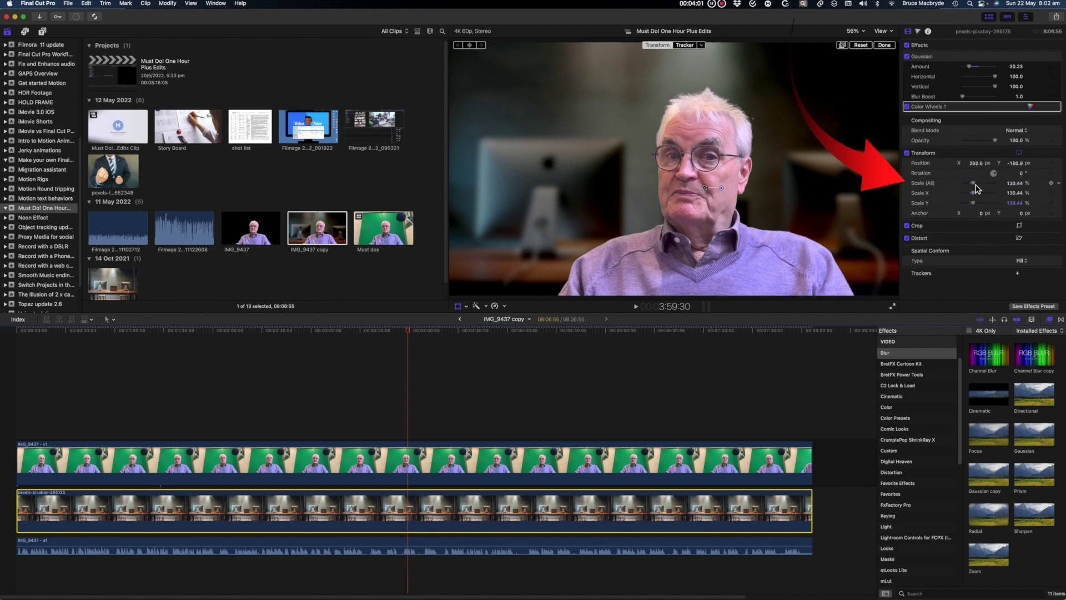
{"action": "left_click_drag", "start_coordinate": [974, 186], "coordinate": [981, 190]}
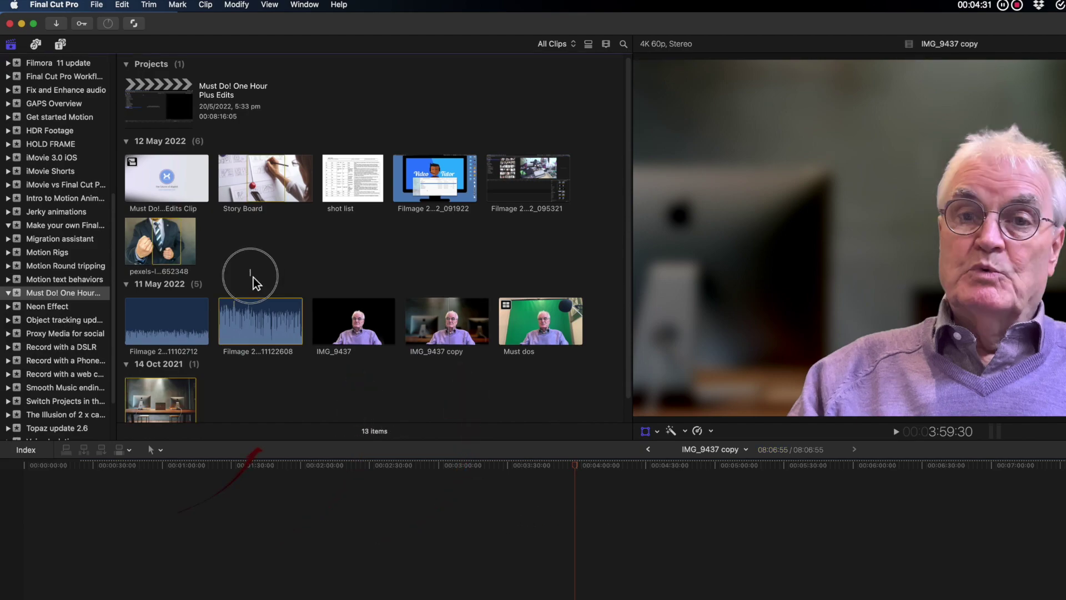
Build a 1080p HD multicam clip from IMG_9437, IMG_9437 copy and the Filmage audio.
{"action": "left_click_drag", "start_coordinate": [252, 271], "coordinate": [484, 392]}
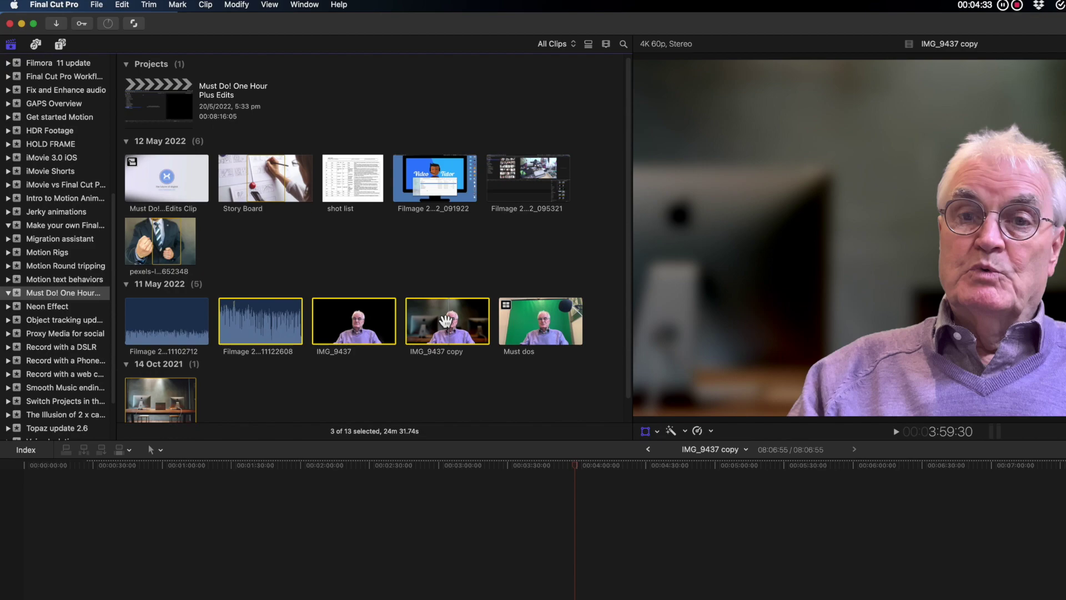
{"action": "right_click", "coordinate": [446, 321]}
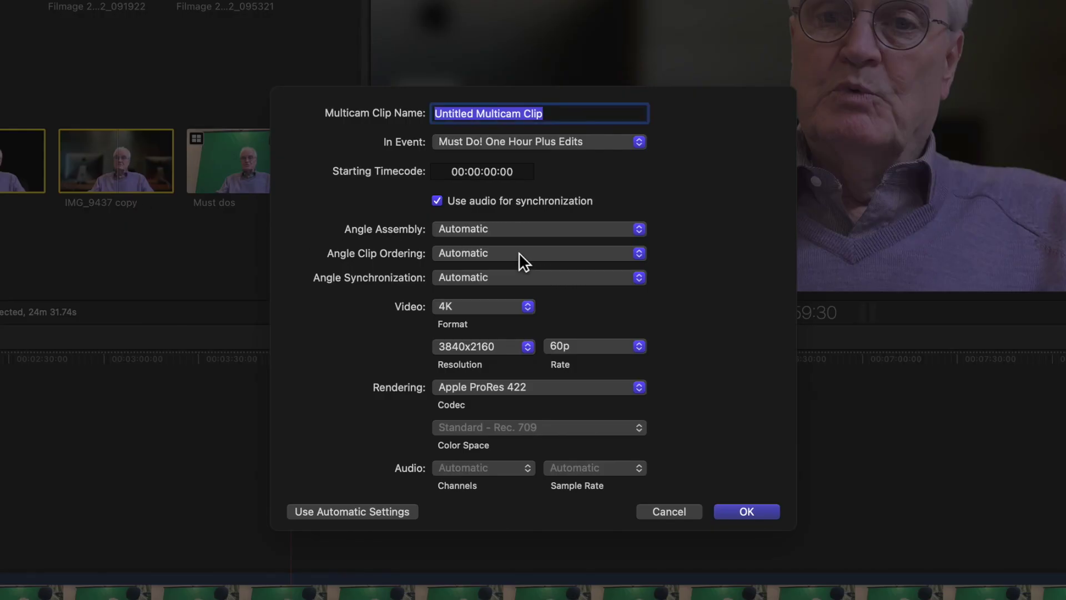
{"action": "left_click", "coordinate": [530, 309]}
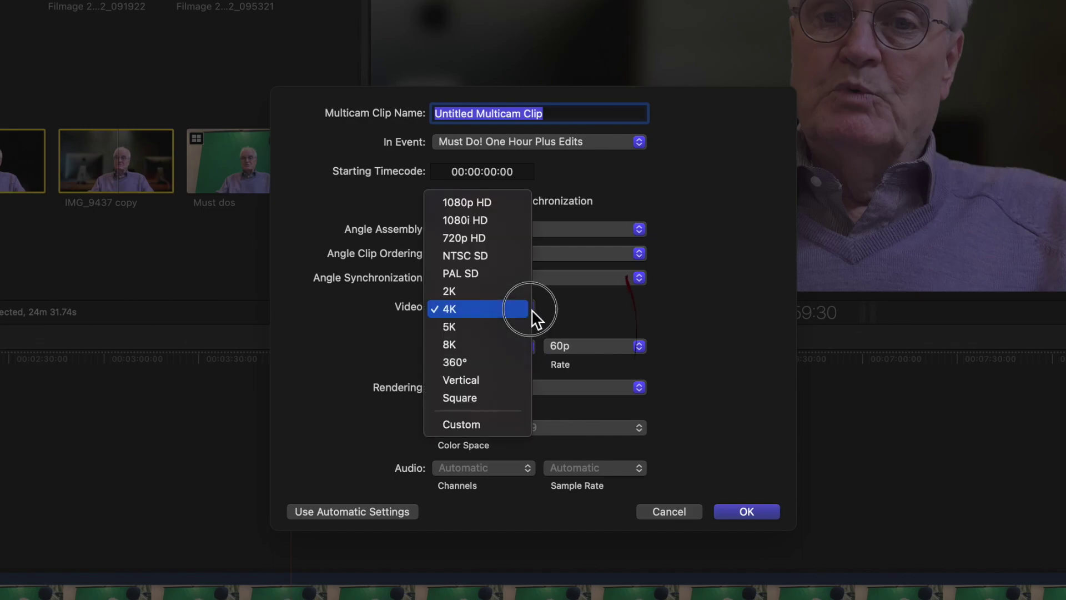
{"action": "left_click", "coordinate": [508, 215]}
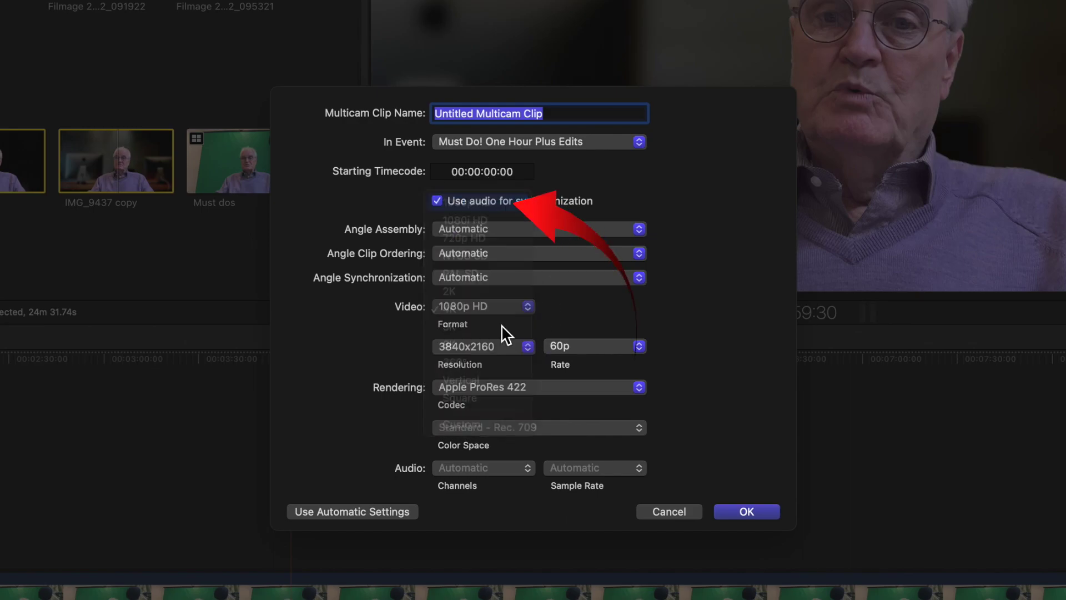
{"action": "left_click", "coordinate": [747, 512]}
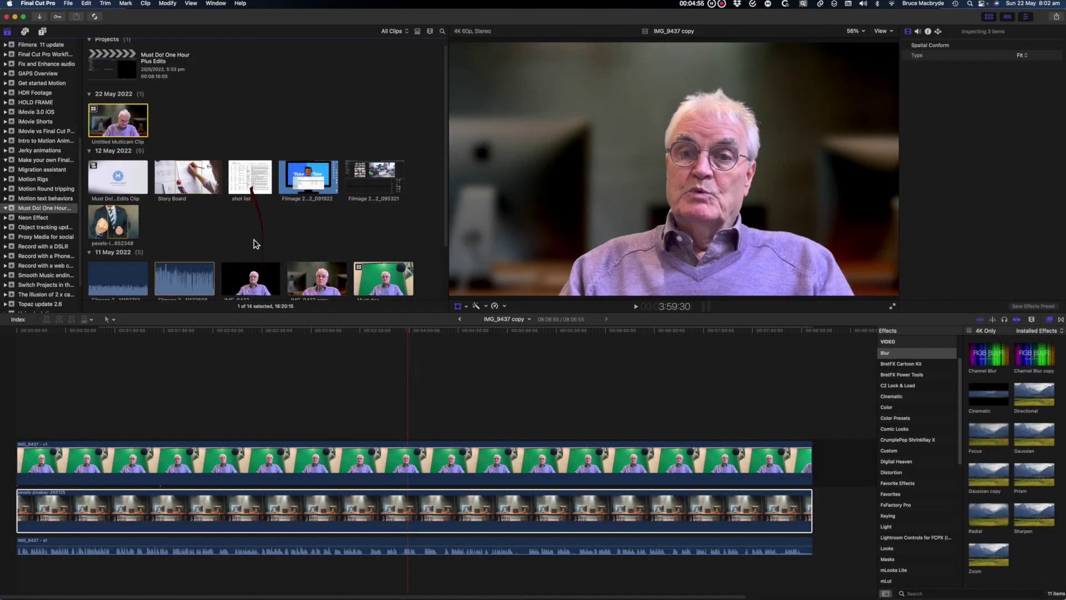
Add a new angle to the multicam clip and move IMG_9437 copy into it.
{"action": "double_click", "coordinate": [128, 125]}
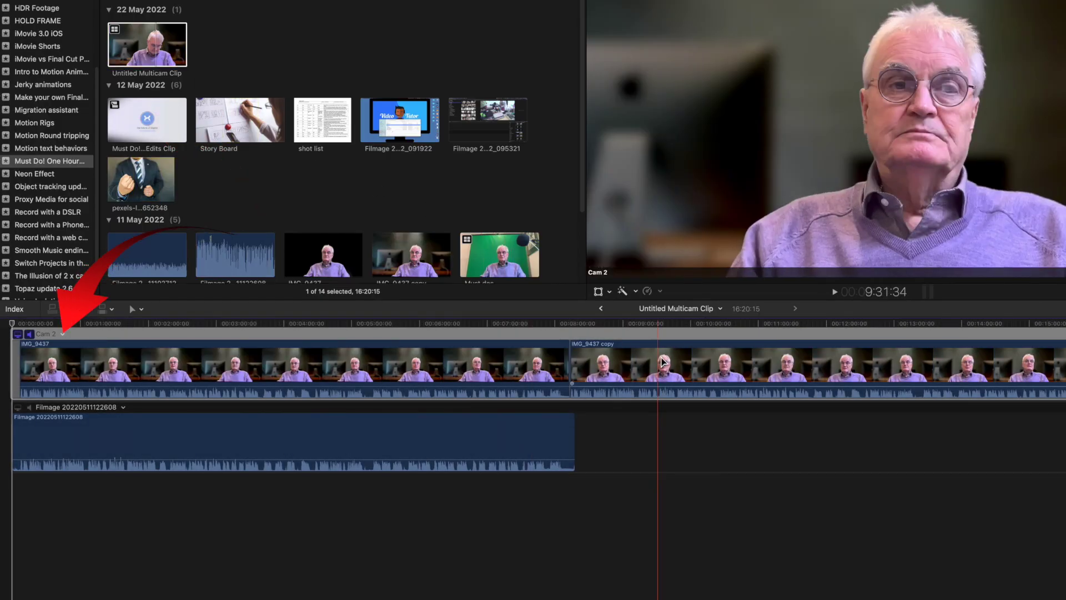
{"action": "left_click", "coordinate": [62, 334]}
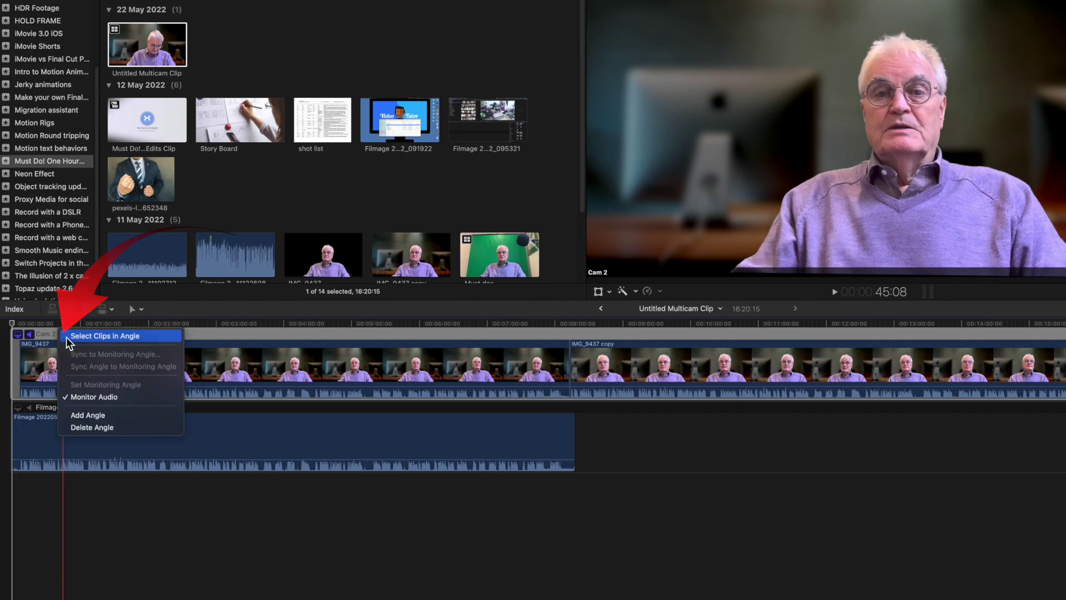
{"action": "left_click", "coordinate": [90, 417]}
{"action": "left_click_drag", "start_coordinate": [669, 364], "coordinate": [150, 437]}
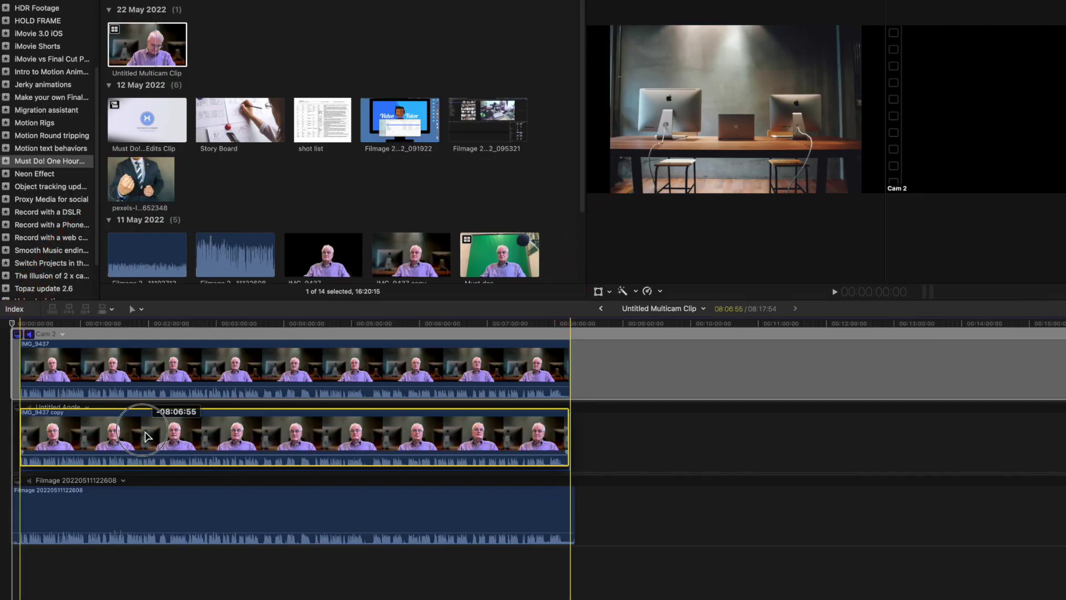
{"action": "left_click_drag", "start_coordinate": [147, 436], "coordinate": [147, 437]}
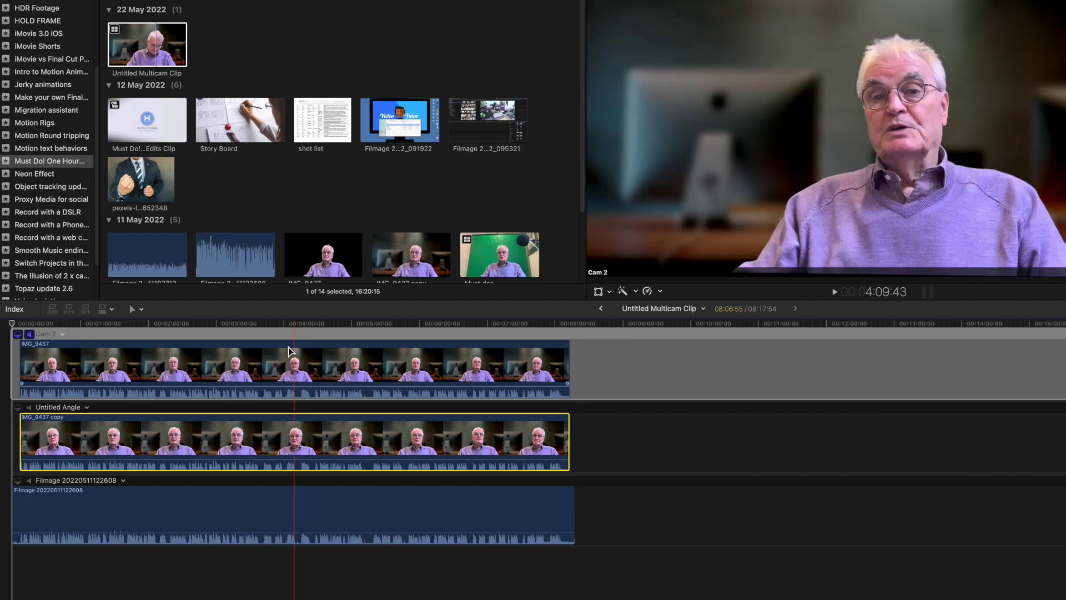
Create a project named 'test' and place Untitled Multicam Clip on its timeline.
{"action": "left_click", "coordinate": [286, 325]}
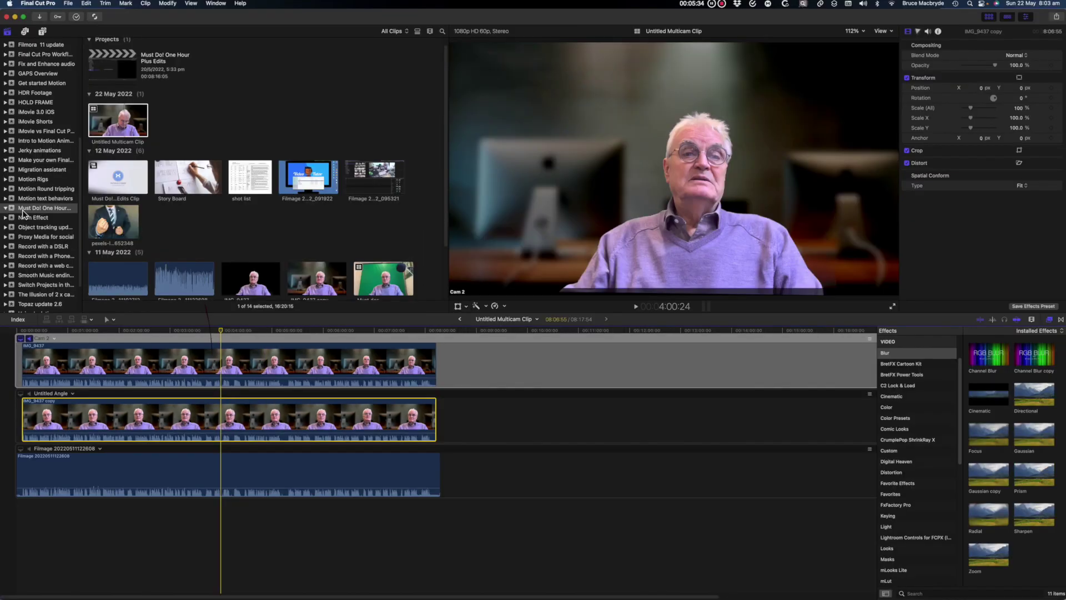
{"action": "right_click", "coordinate": [19, 162]}
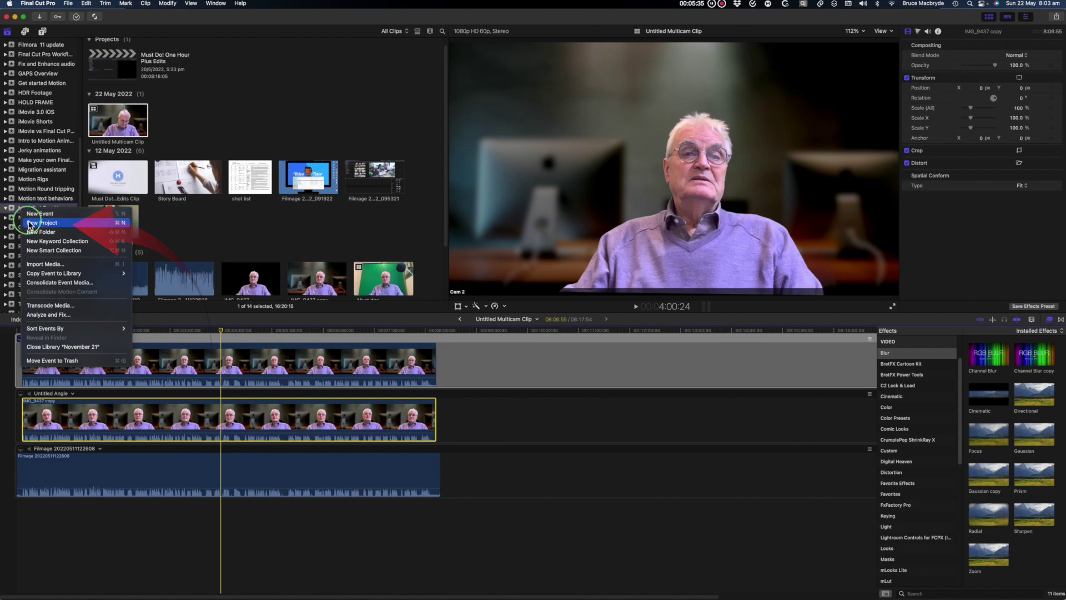
{"action": "left_click", "coordinate": [32, 223]}
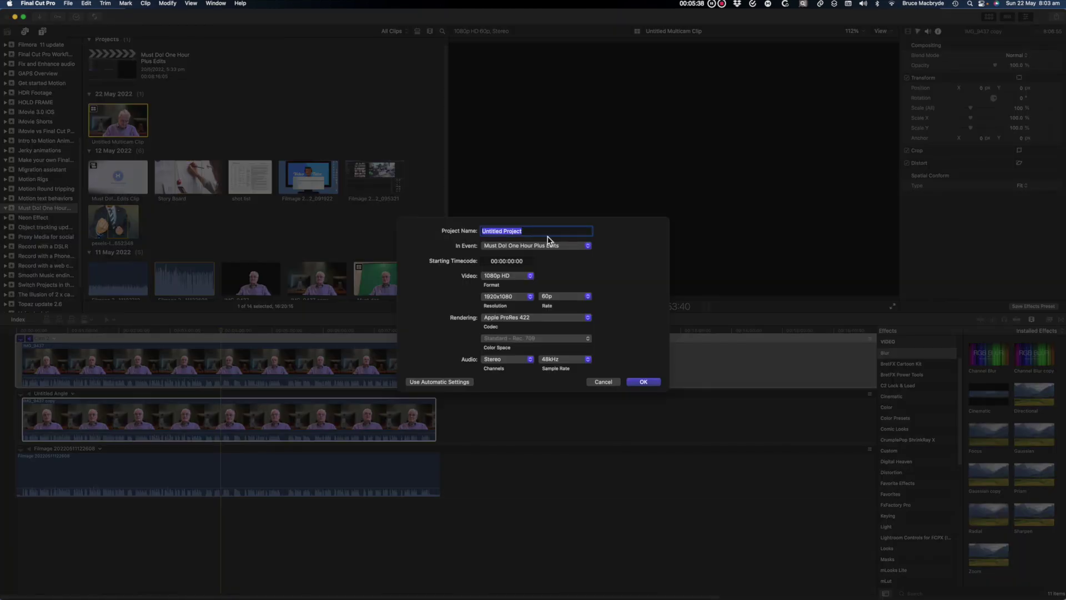
{"action": "type", "text": "test"}
{"action": "key", "text": "Return"}
{"action": "left_click_drag", "start_coordinate": [118, 120], "coordinate": [26, 442]}
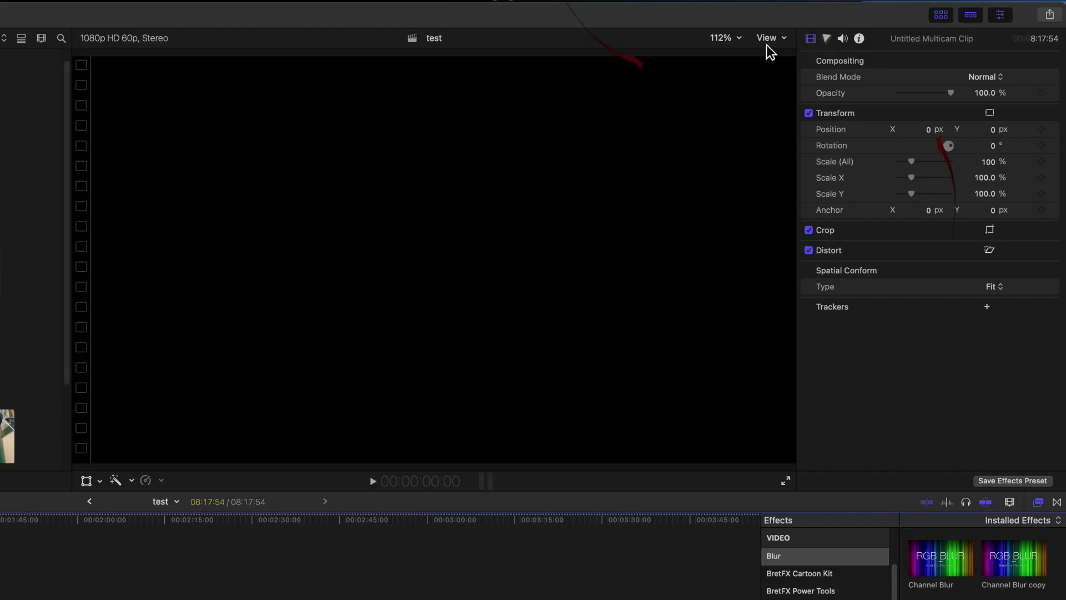
Show the Angle Viewer, then make Filmage the audio angle and Cam 2 the video angle.
{"action": "left_click", "coordinate": [773, 42]}
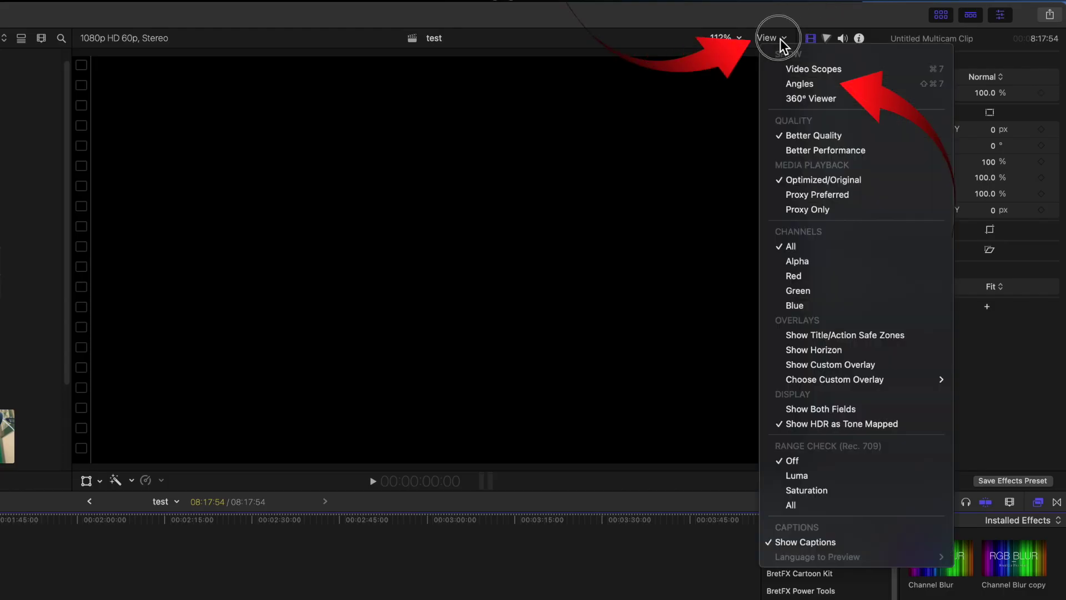
{"action": "left_click", "coordinate": [788, 85]}
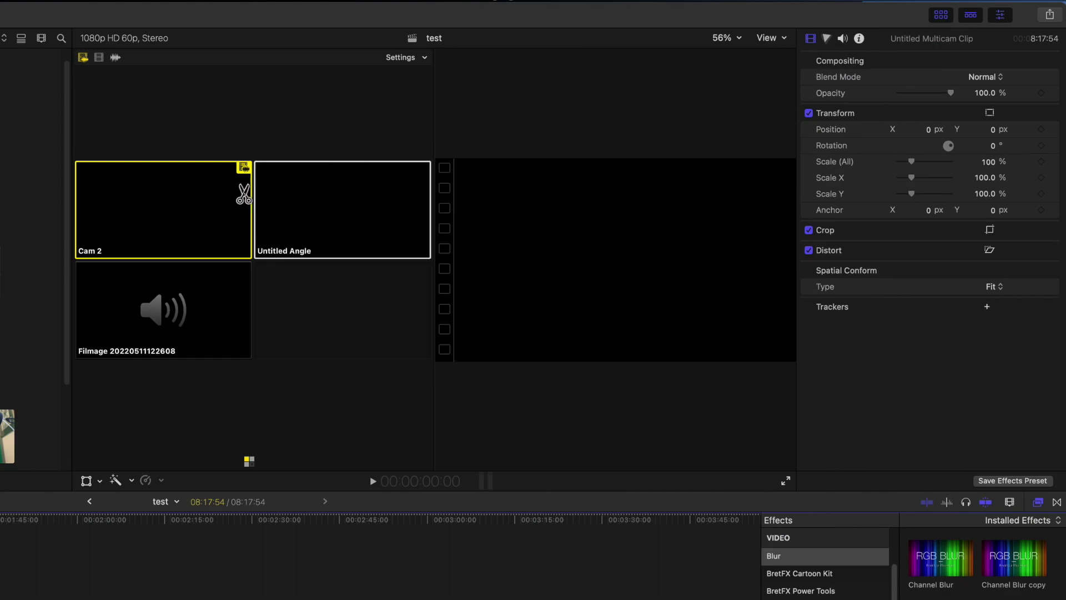
{"action": "left_click", "coordinate": [115, 57]}
{"action": "left_click", "coordinate": [165, 340]}
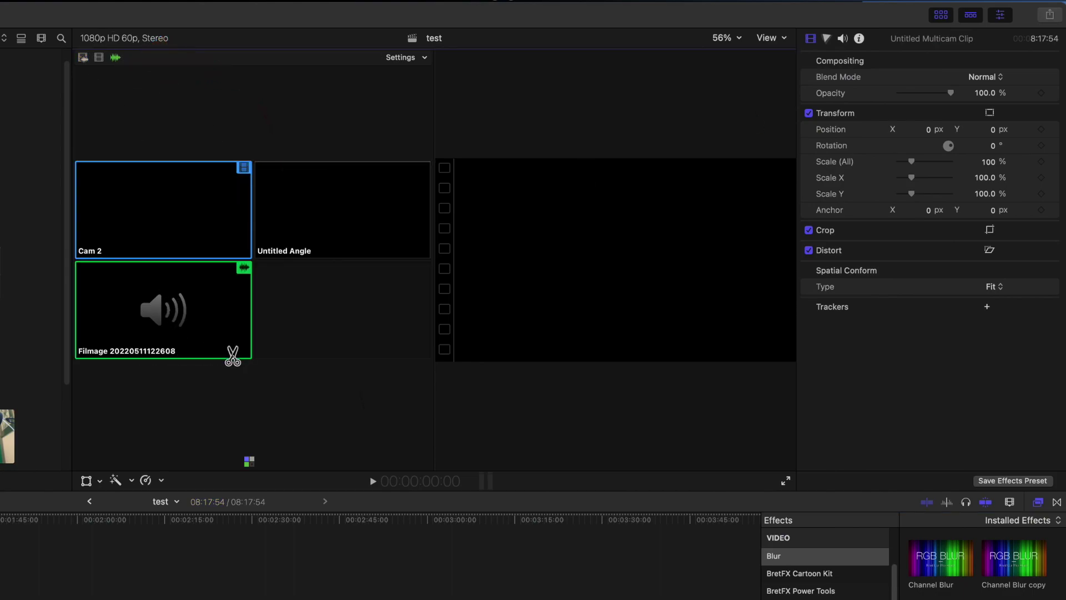
{"action": "left_click", "coordinate": [101, 58]}
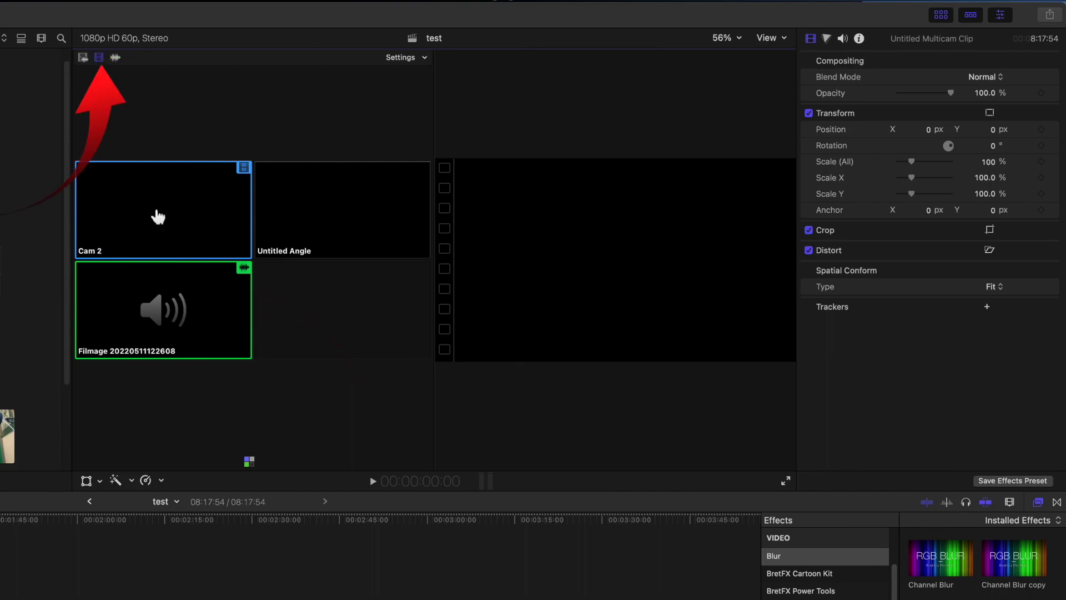
{"action": "left_click", "coordinate": [158, 216]}
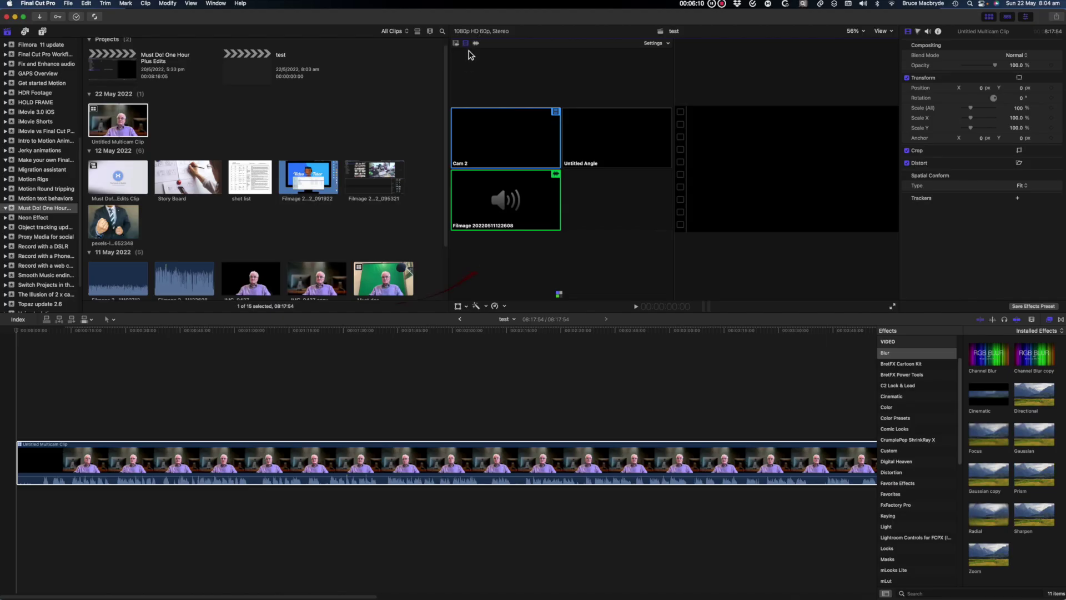
Play the test timeline from the clip's start and stop around the 8-second mark.
{"action": "left_click", "coordinate": [225, 328]}
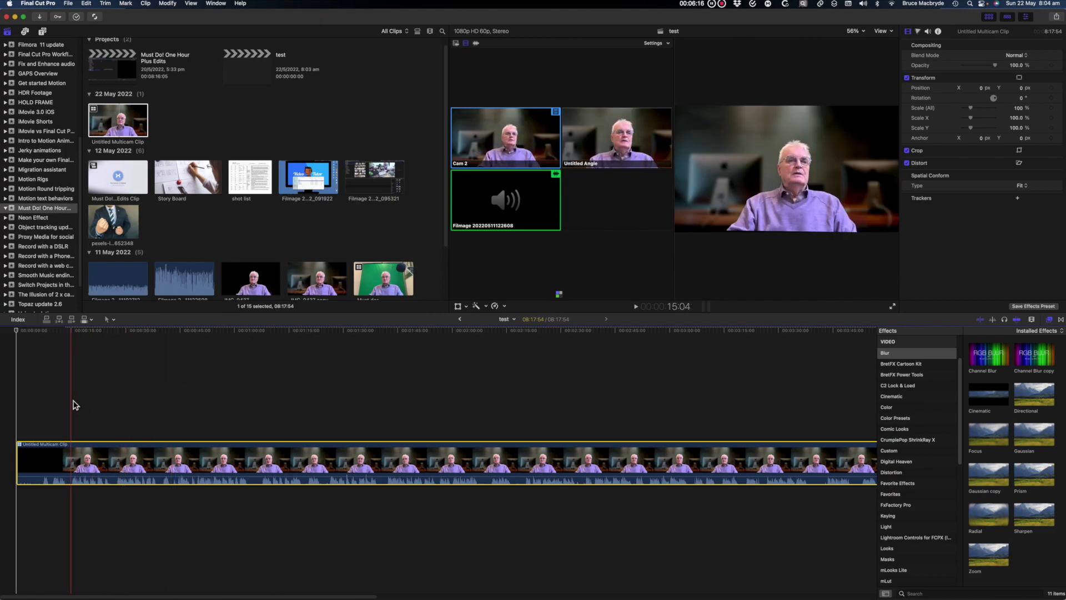
{"action": "left_click", "coordinate": [76, 456]}
{"action": "key", "text": "space"}
{"action": "key", "text": "space"}
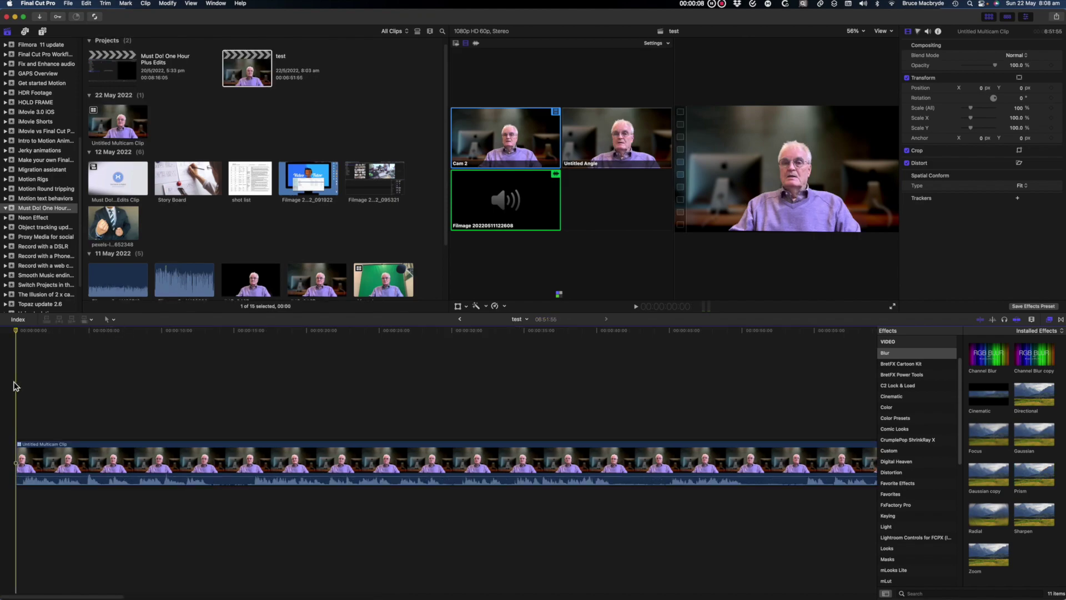
{"action": "key", "text": "space"}
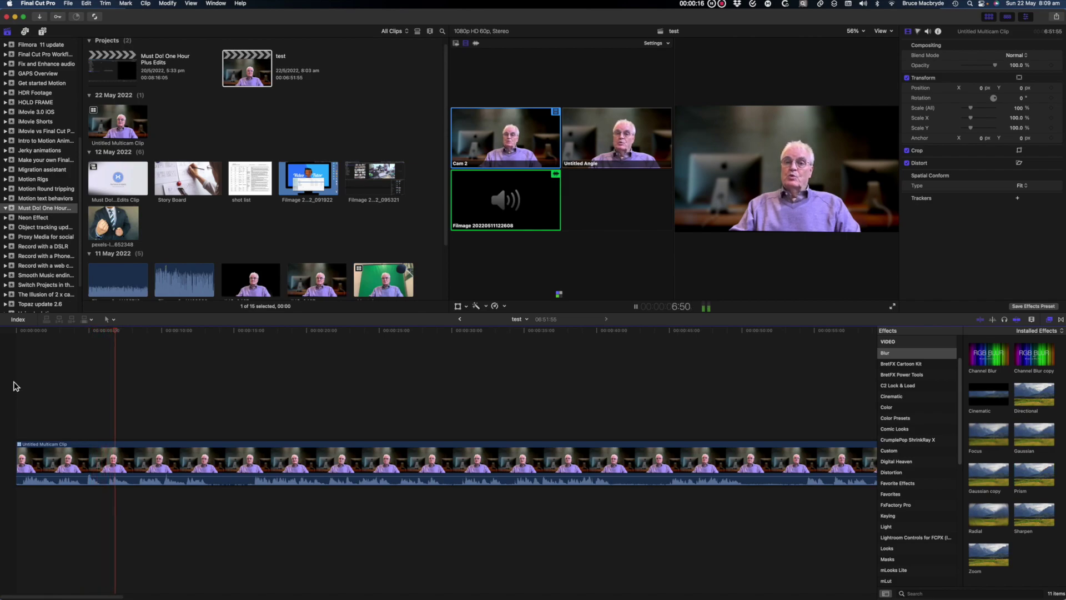
{"action": "key", "text": "space"}
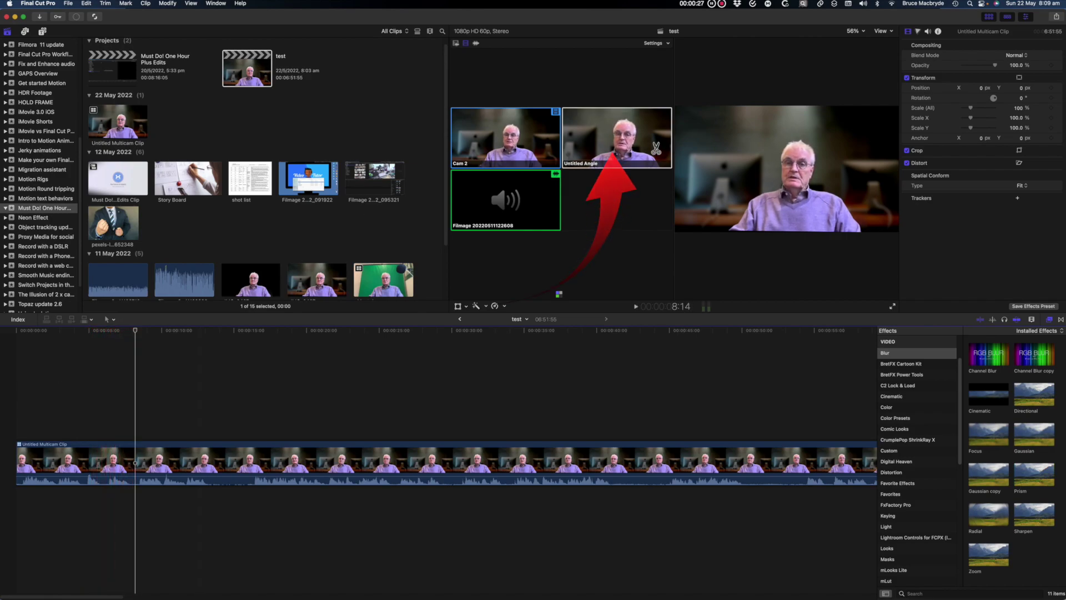
Cut at the playhead and switch the second section to the Untitled Angle close-up.
{"action": "left_click", "coordinate": [640, 144]}
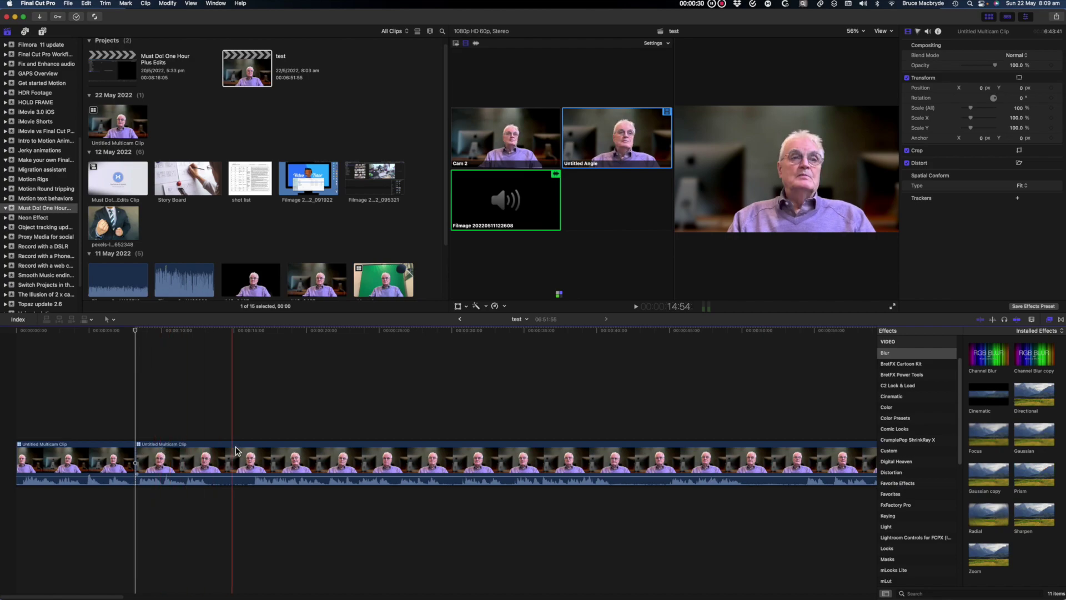
{"action": "left_click", "coordinate": [253, 451]}
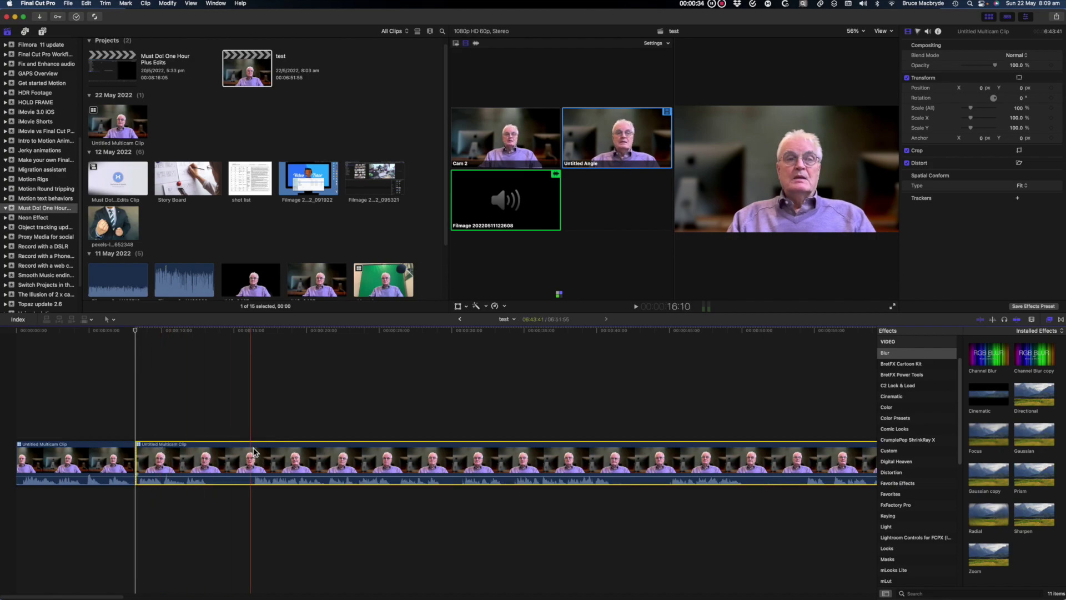
{"action": "key", "text": "Delete"}
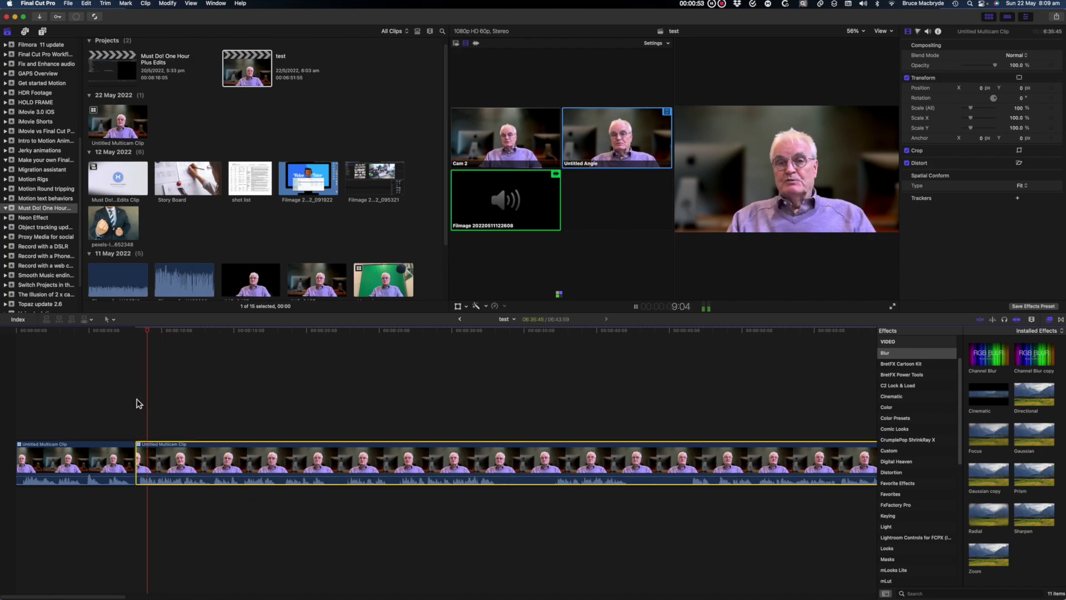